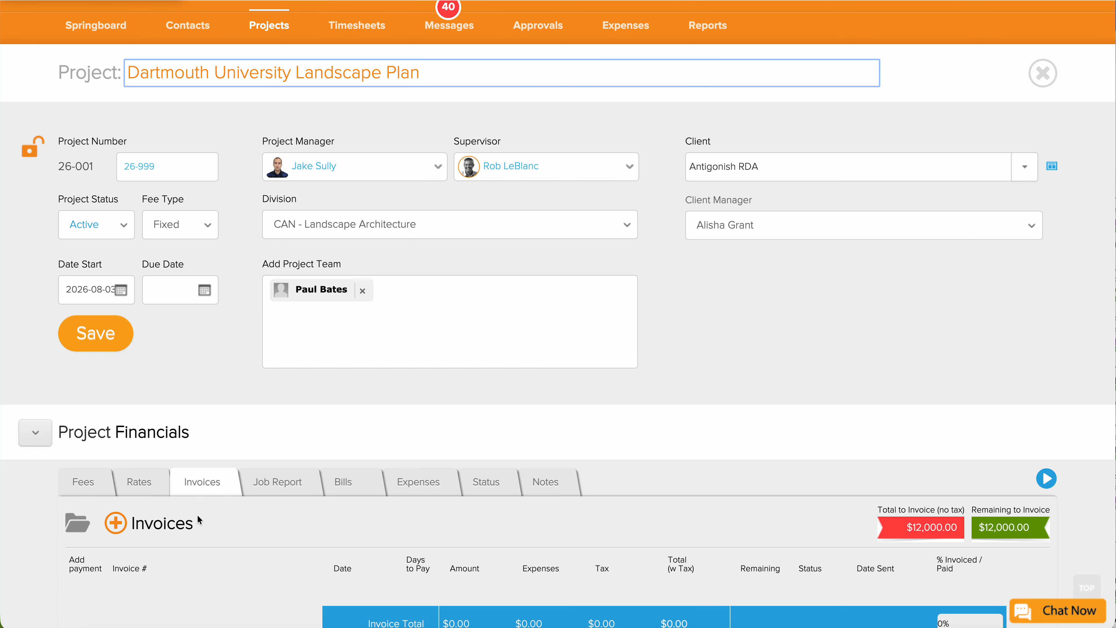
# Start a new invoice, 26-001-1, for the project.
pyautogui.scroll(-1, 197, 514)
pyautogui.scroll(-1, 196, 515)
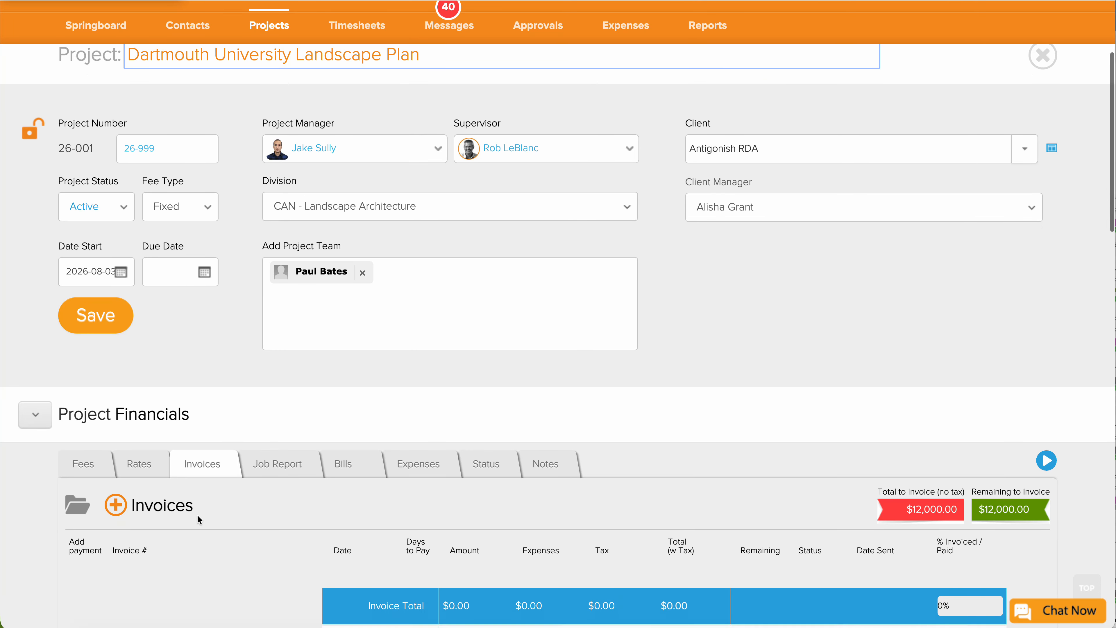
pyautogui.scroll(-3, 196, 519)
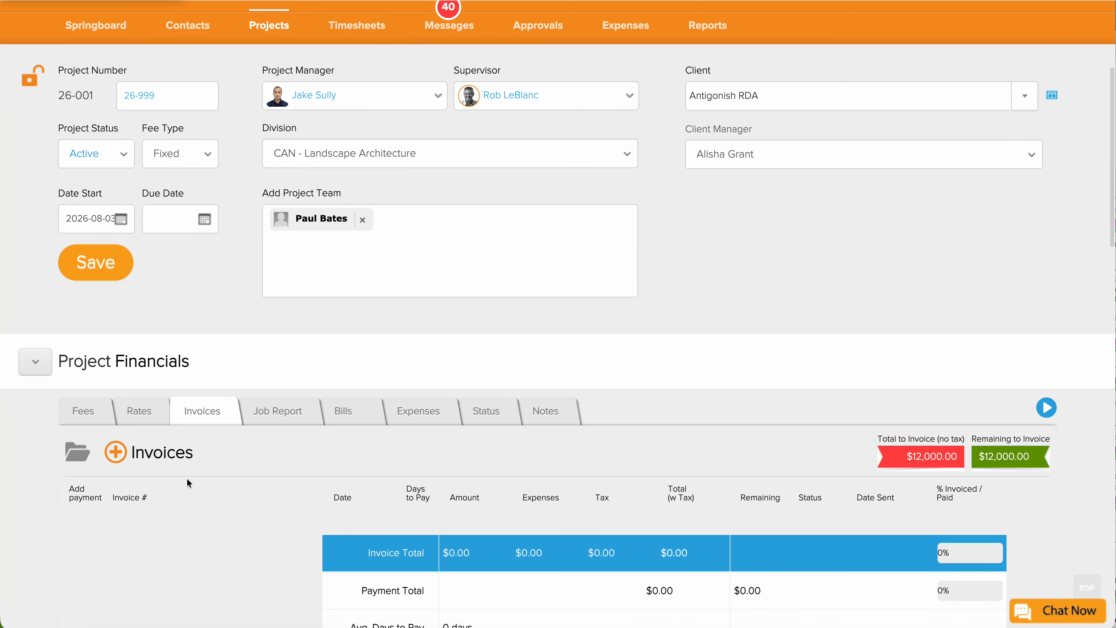
pyautogui.scroll(7, 219, 450)
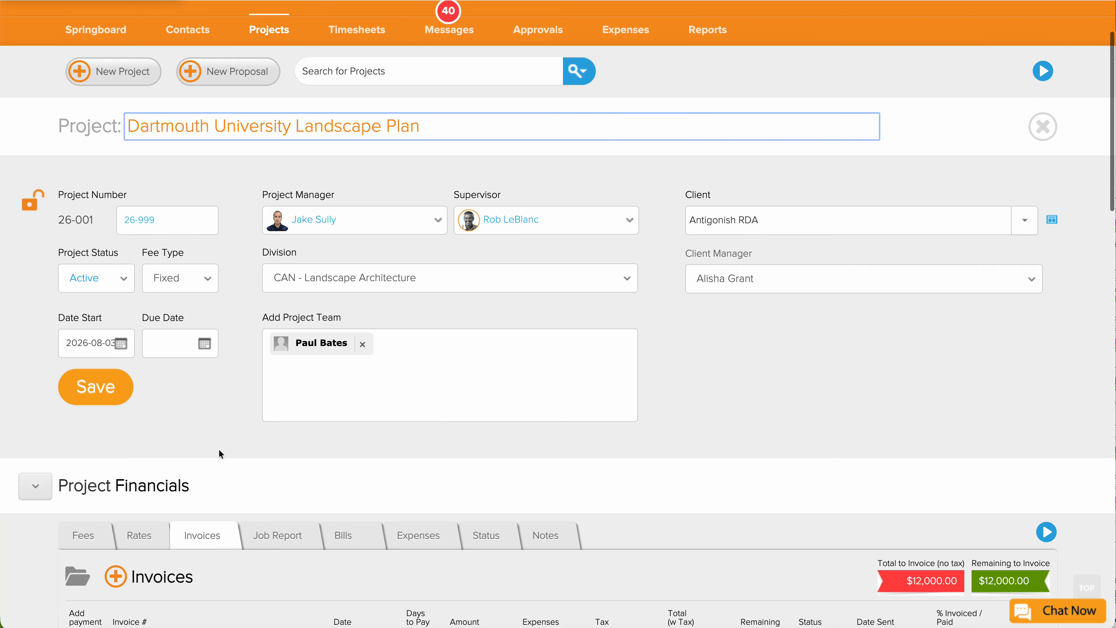
pyautogui.scroll(-7, 219, 450)
pyautogui.scroll(-2, 219, 449)
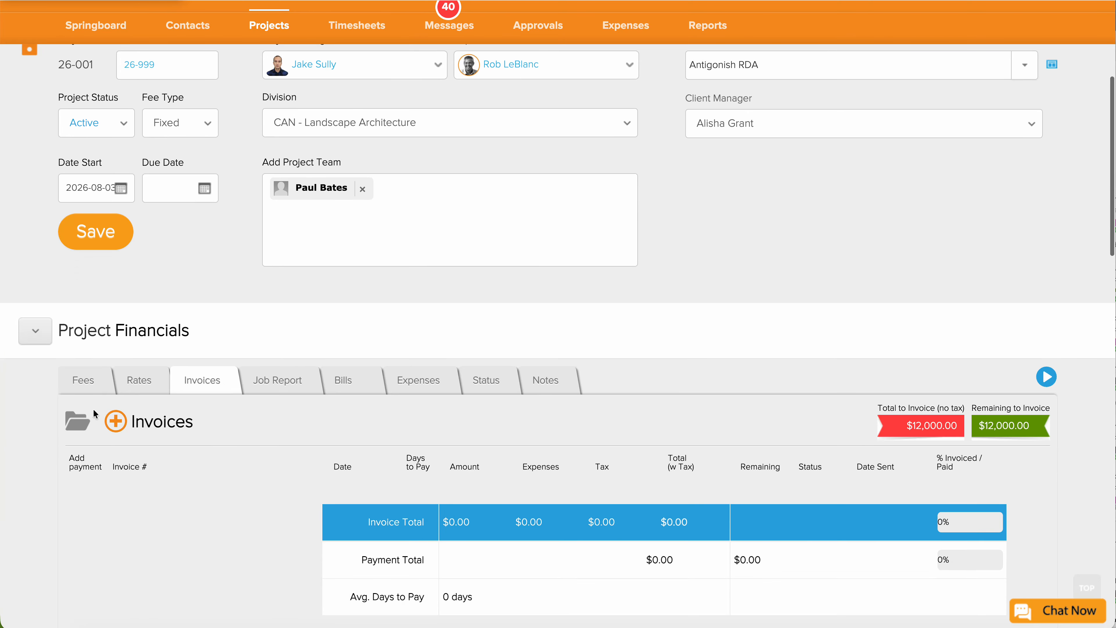
pyautogui.click(116, 422)
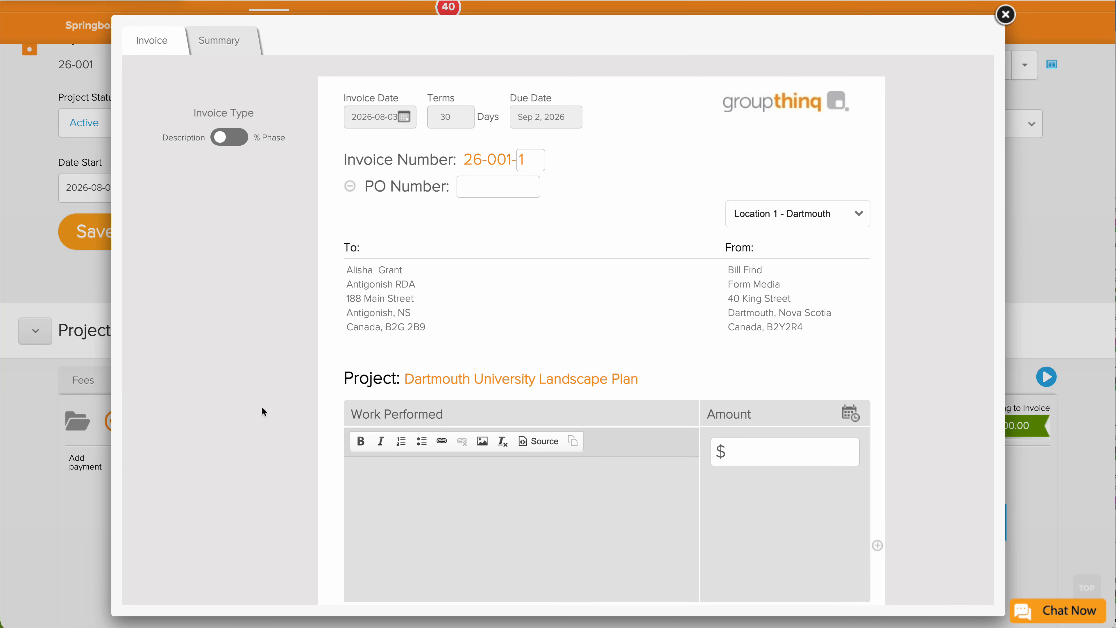
# Date the invoice August 7, 2026 and remove the PO Number line.
pyautogui.click(388, 117)
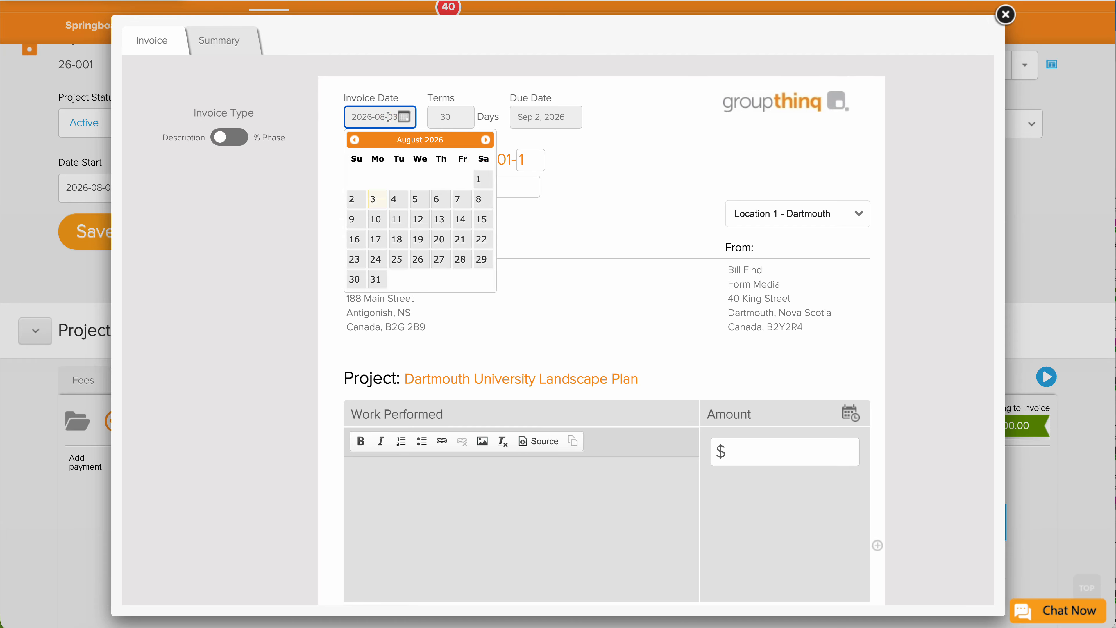
pyautogui.click(458, 199)
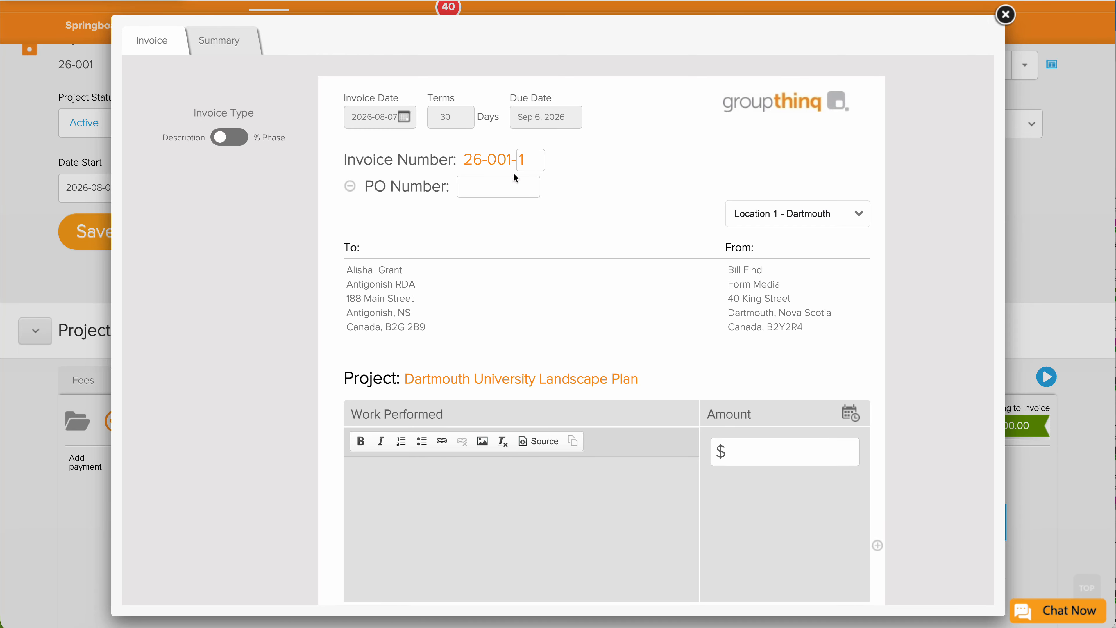
pyautogui.click(508, 181)
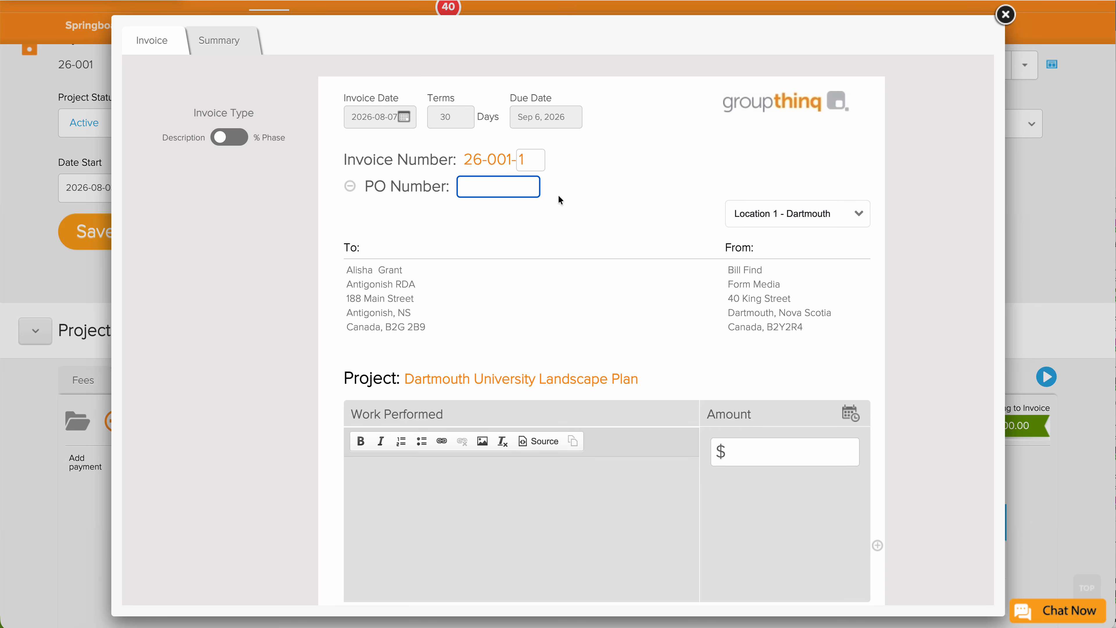
pyautogui.click(350, 186)
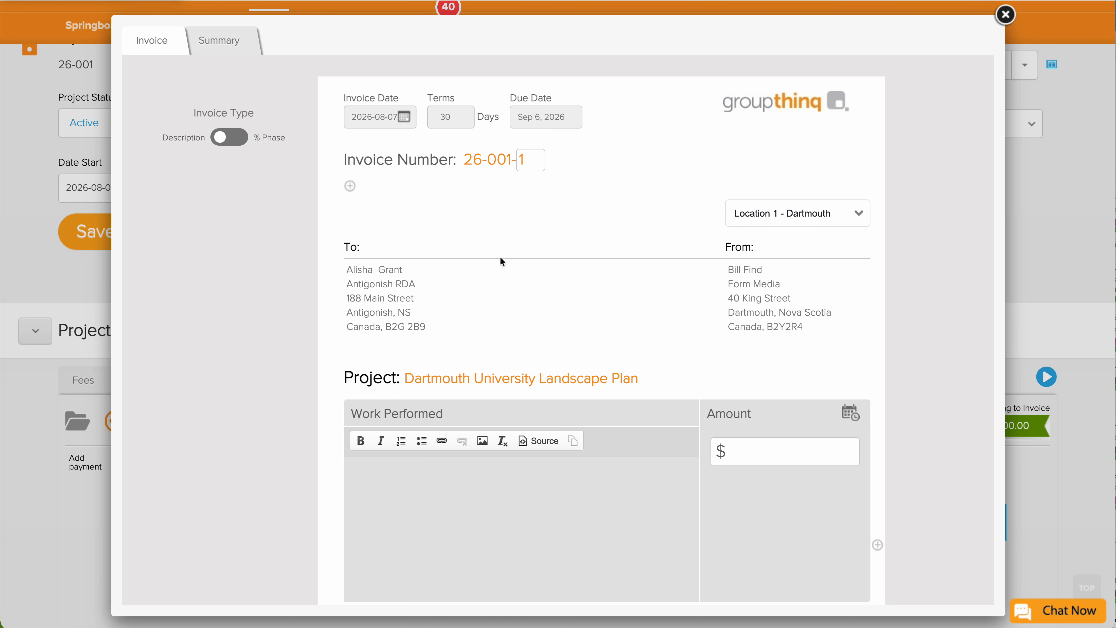
pyautogui.scroll(-1, 461, 275)
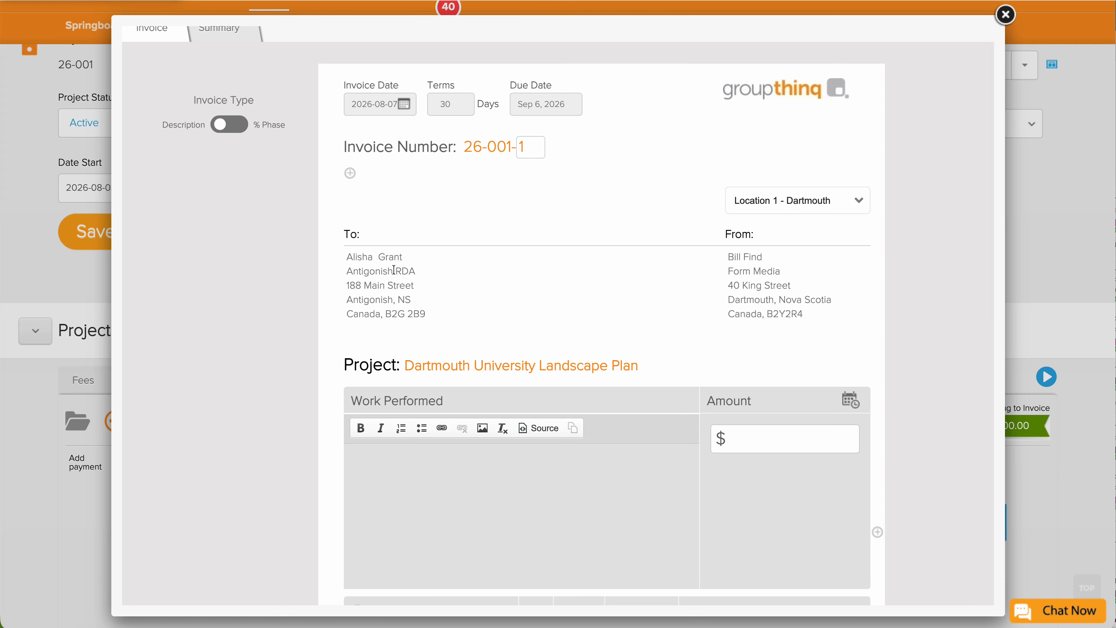
pyautogui.scroll(-3, 394, 270)
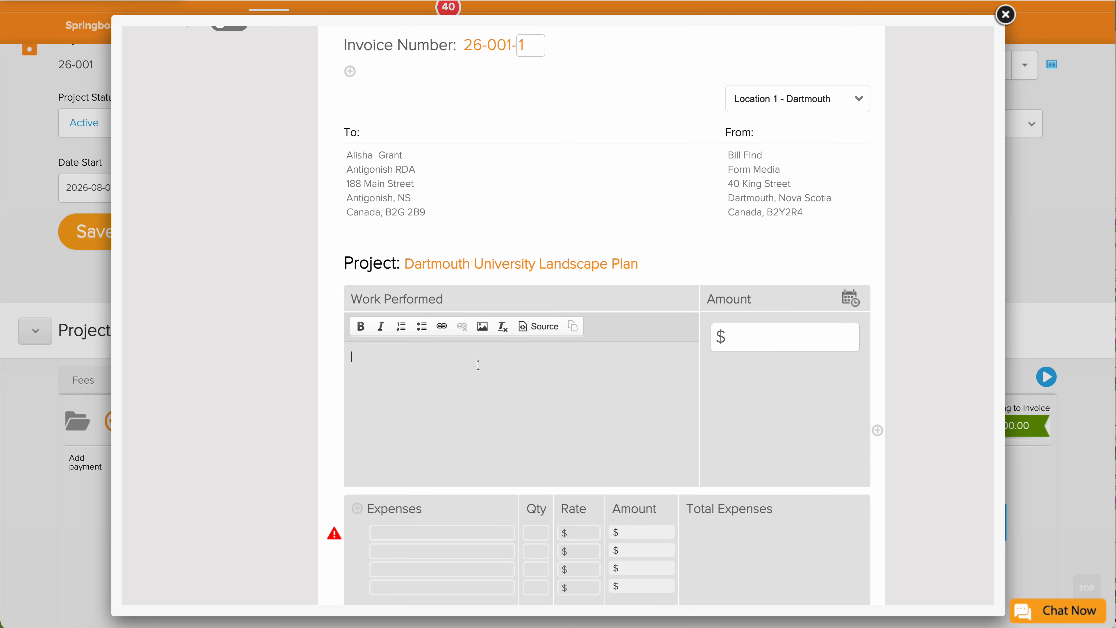
pyautogui.scroll(3, 478, 364)
pyautogui.scroll(1, 477, 364)
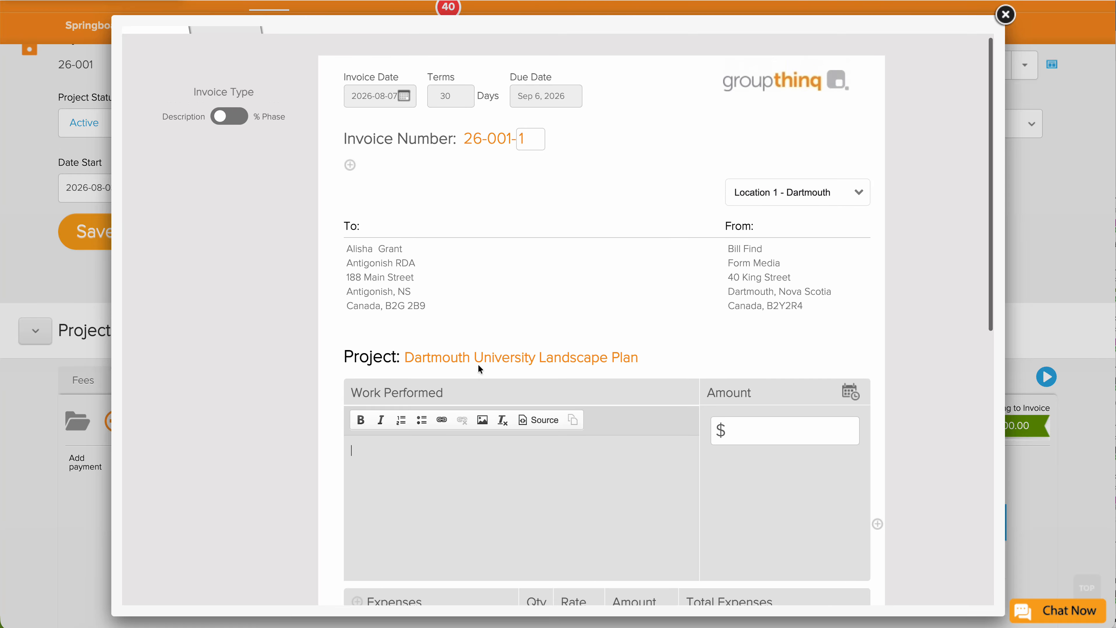
pyautogui.click(477, 473)
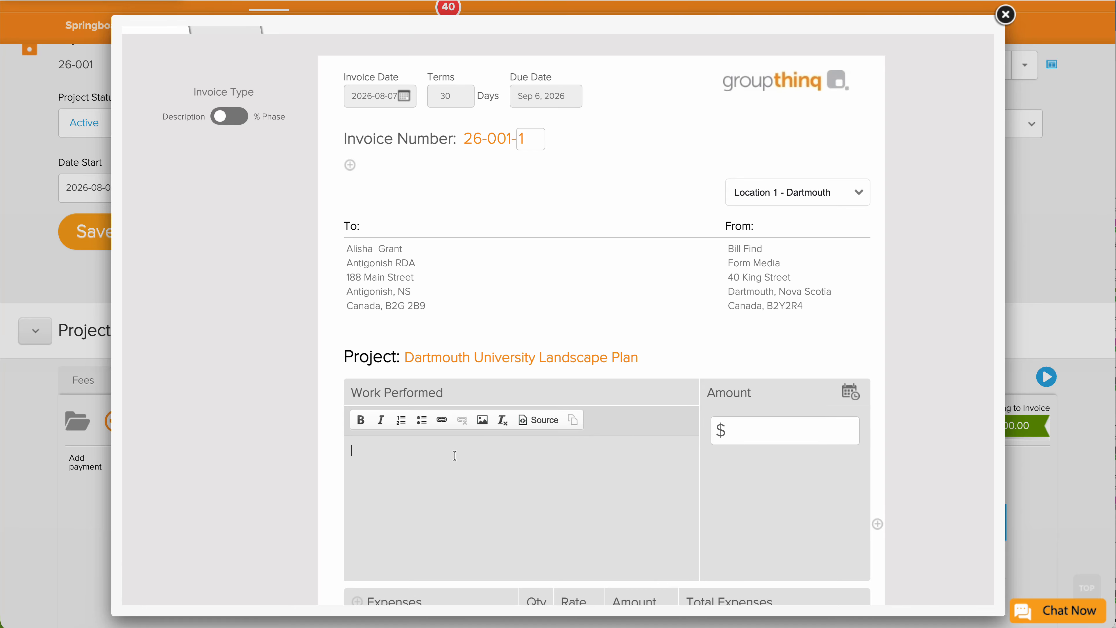
pyautogui.scroll(1, 455, 460)
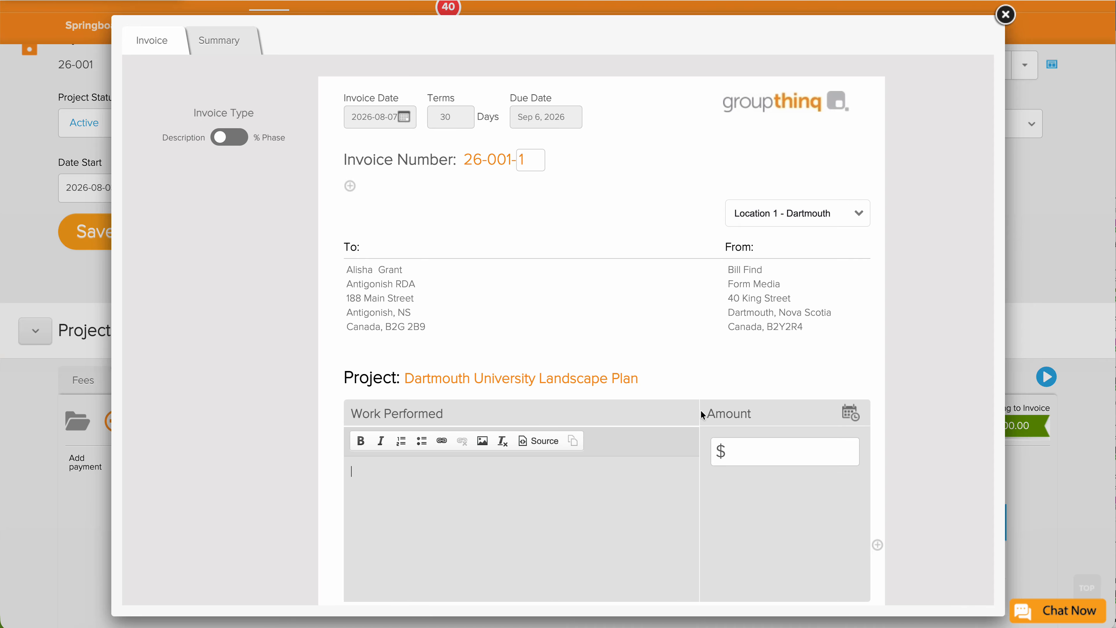
pyautogui.click(852, 414)
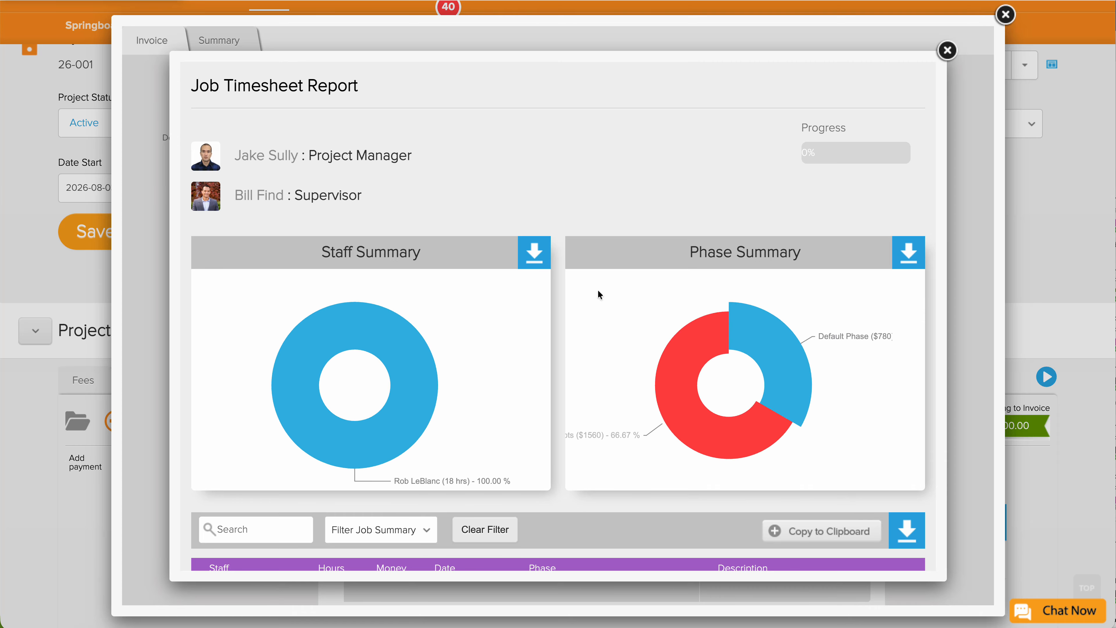
pyautogui.scroll(-4, 598, 293)
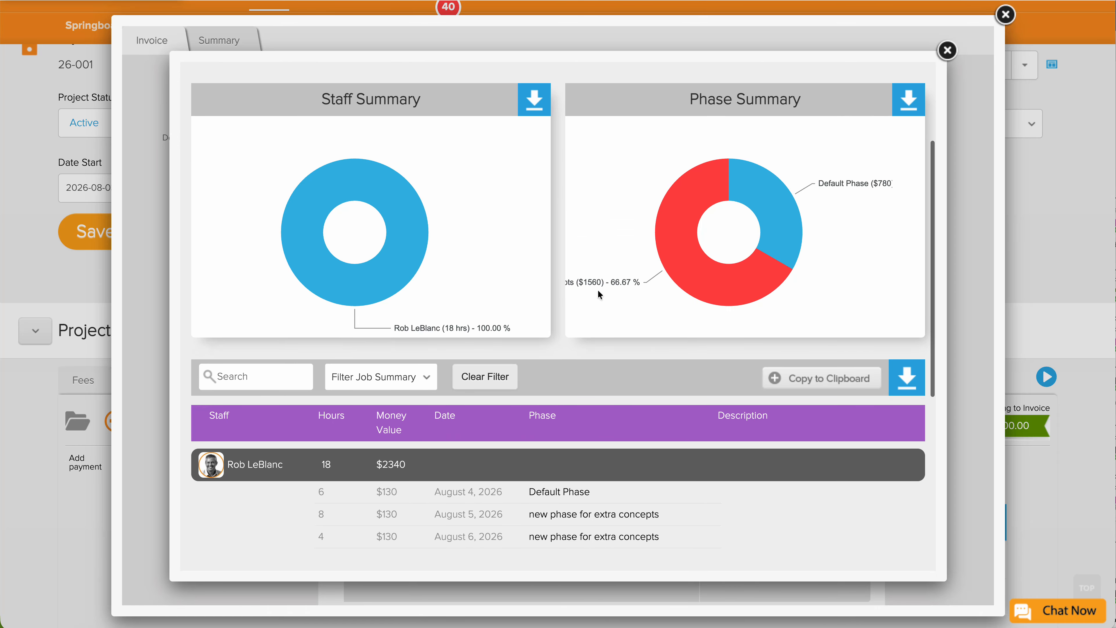
pyautogui.scroll(-1, 599, 293)
pyautogui.scroll(1, 599, 293)
pyautogui.scroll(-1, 579, 335)
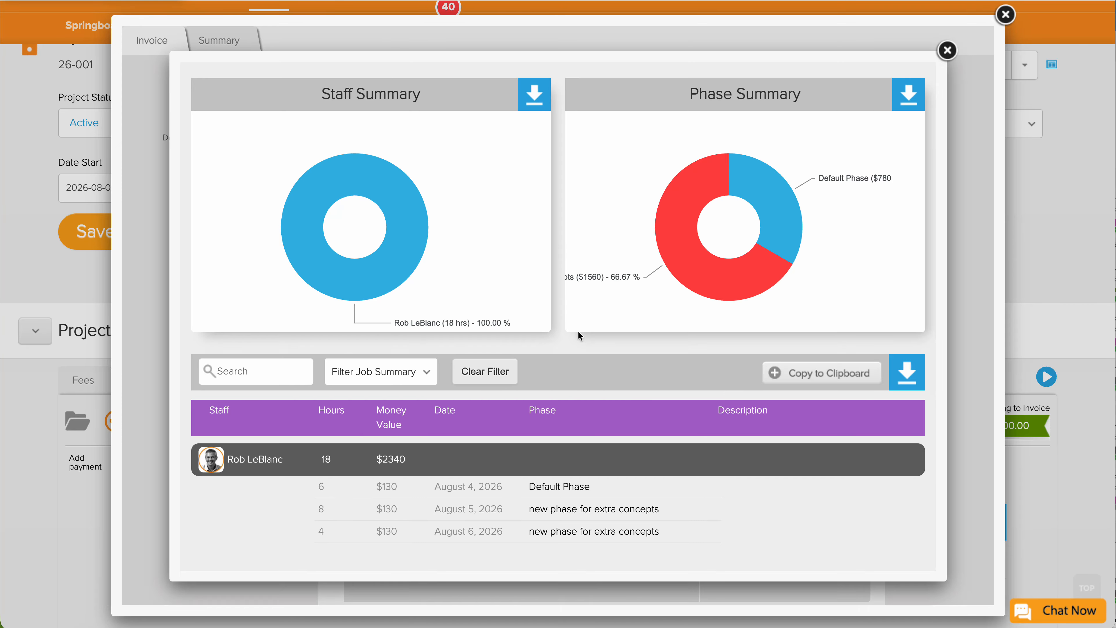
pyautogui.scroll(-1, 579, 331)
pyautogui.moveTo(636, 306)
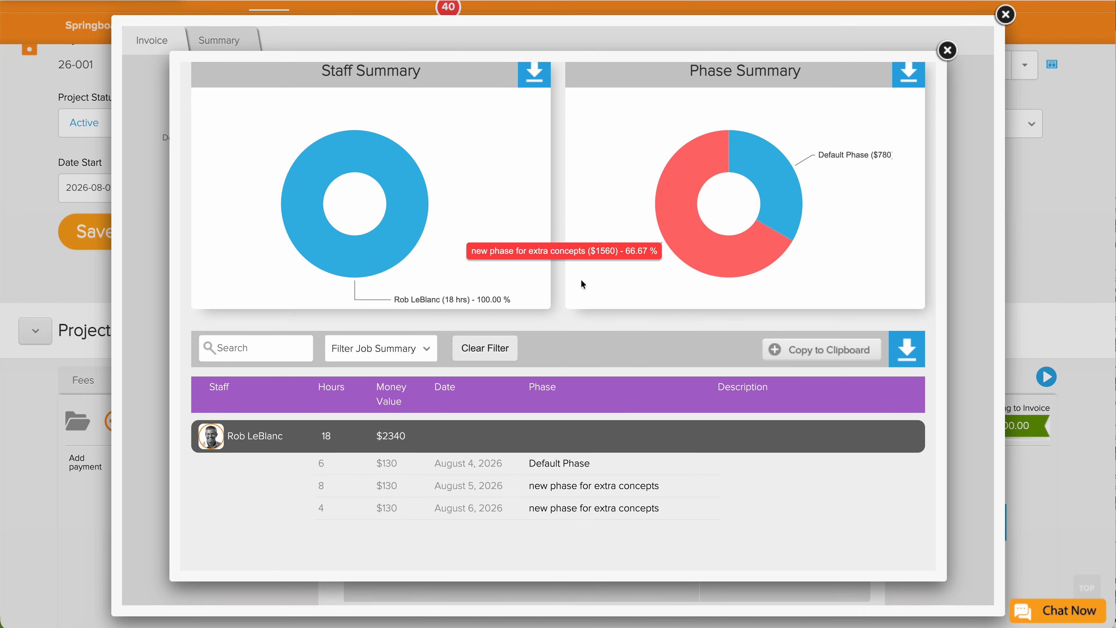
pyautogui.scroll(-1, 430, 219)
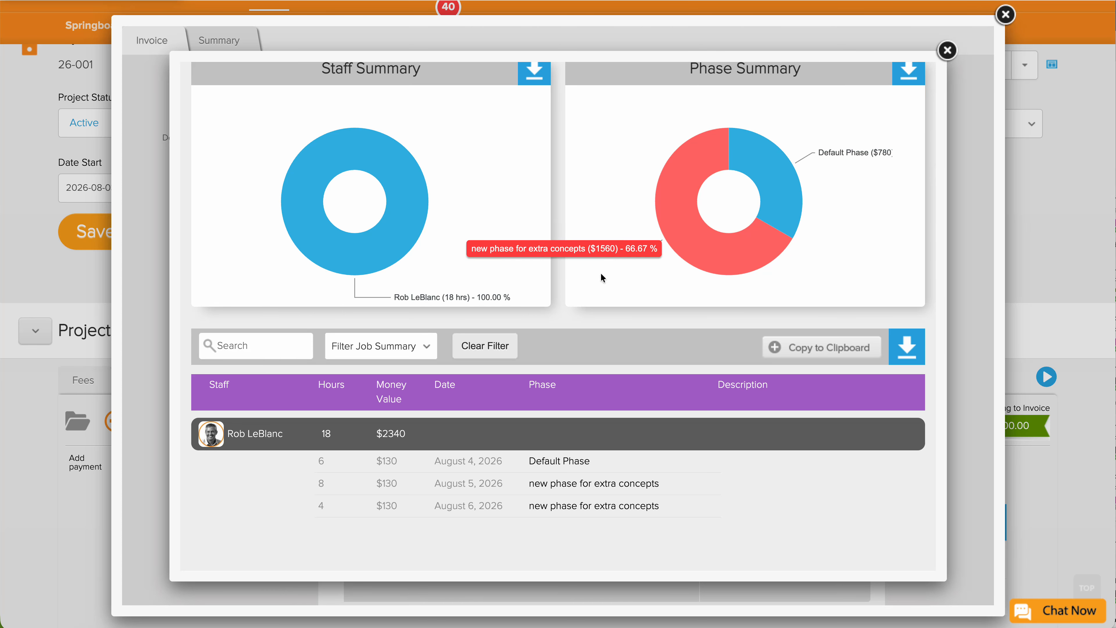
pyautogui.scroll(-3, 602, 276)
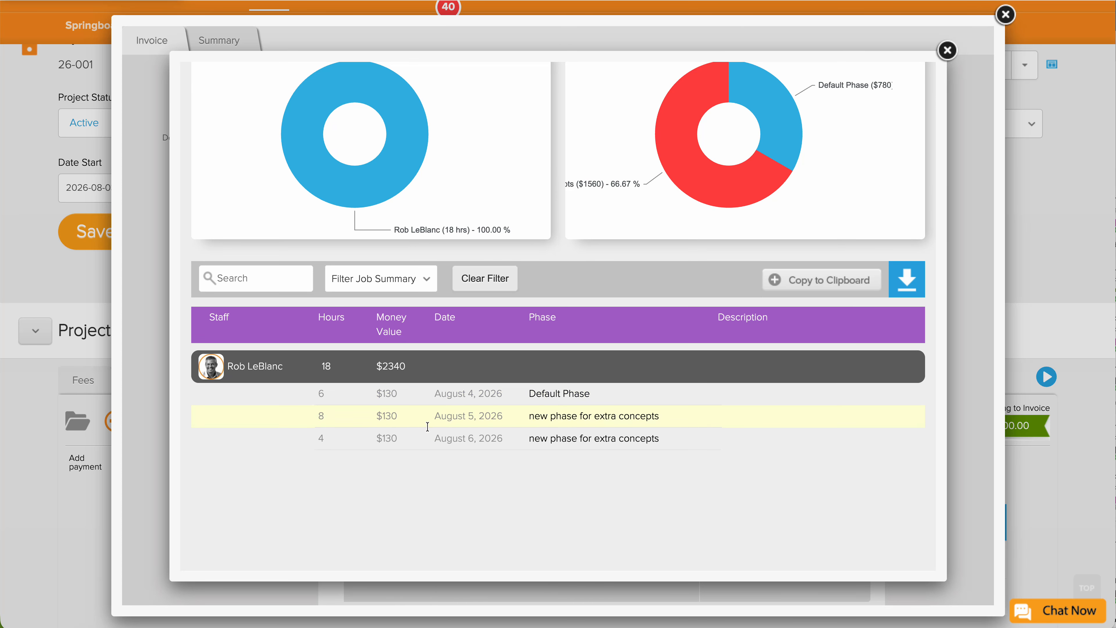
pyautogui.scroll(-10, 442, 418)
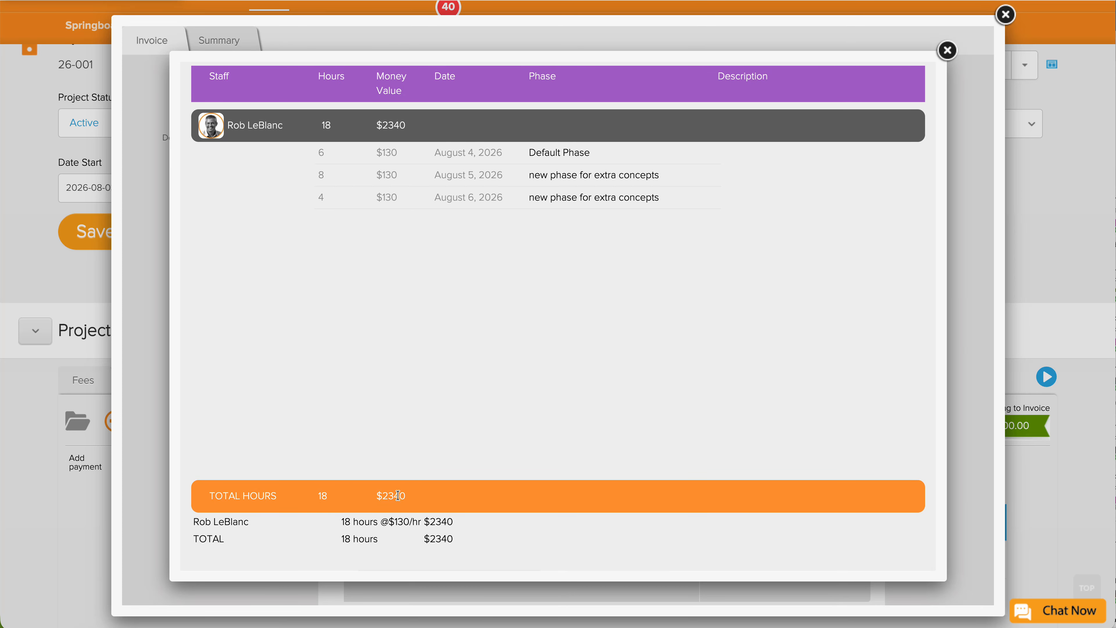
pyautogui.scroll(3, 434, 506)
pyautogui.scroll(10, 434, 506)
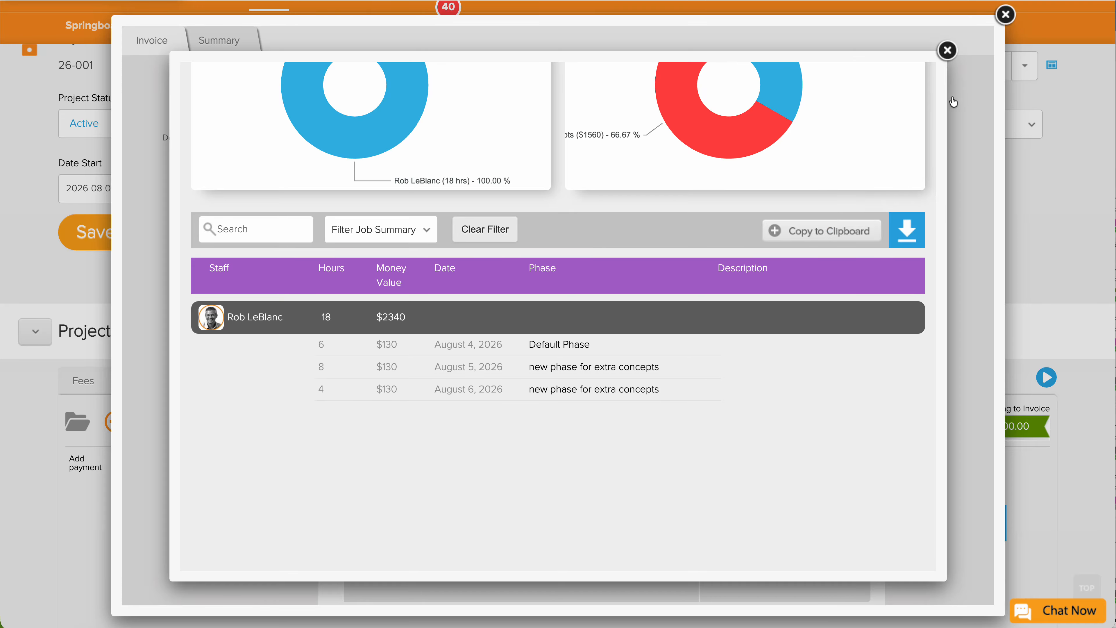
pyautogui.click(949, 51)
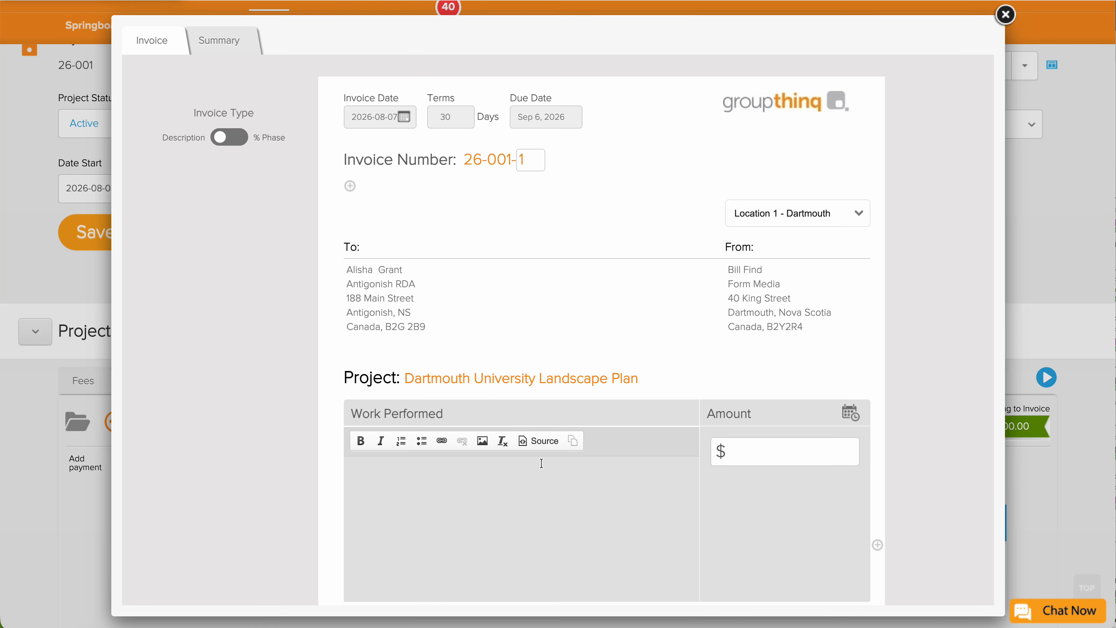
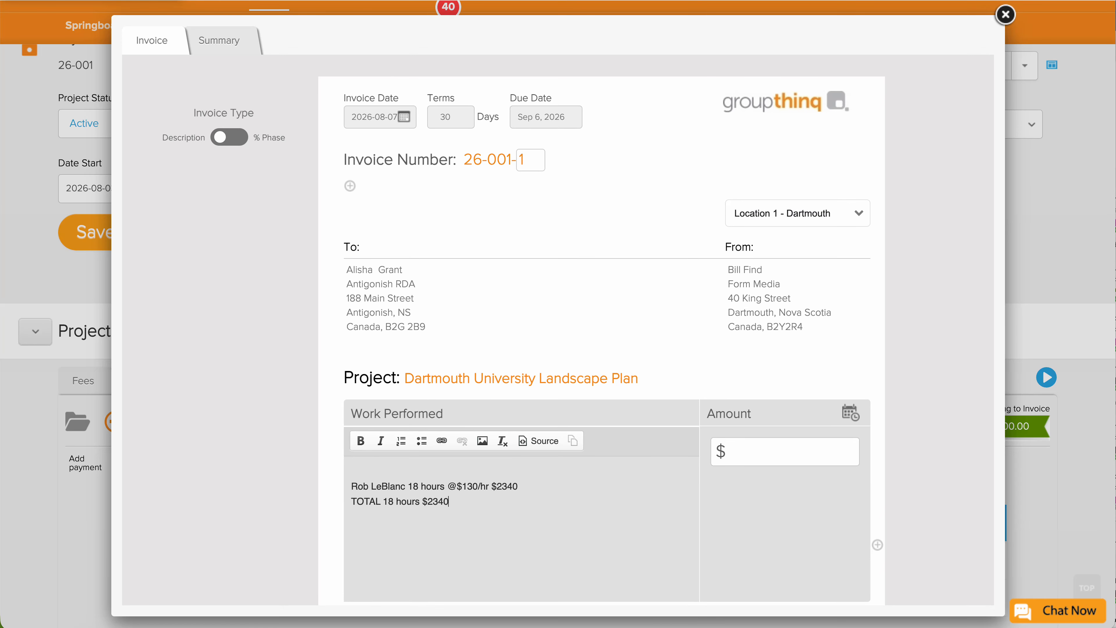
# Fill Work Performed with the pasted hours summary, headed 'Progress invoice from Aug 1-30.'.
pyautogui.click(478, 469)
pyautogui.write('Progress invoice from Aug 1-30.')
pyautogui.press('Return')
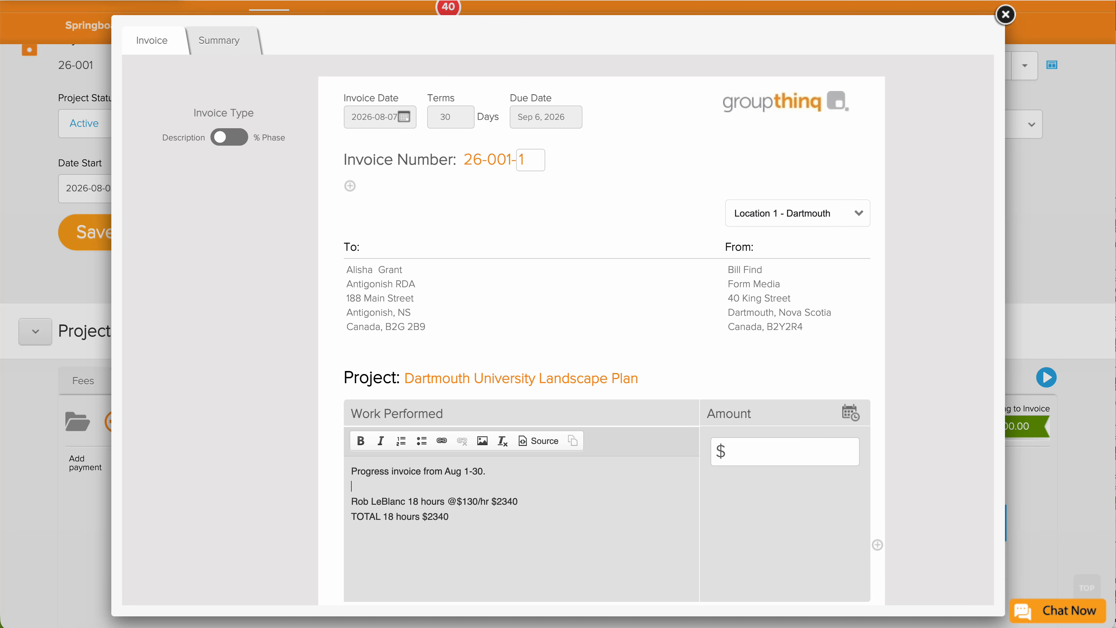
# Enter 2340 as the Work Performed amount.
pyautogui.click(748, 448)
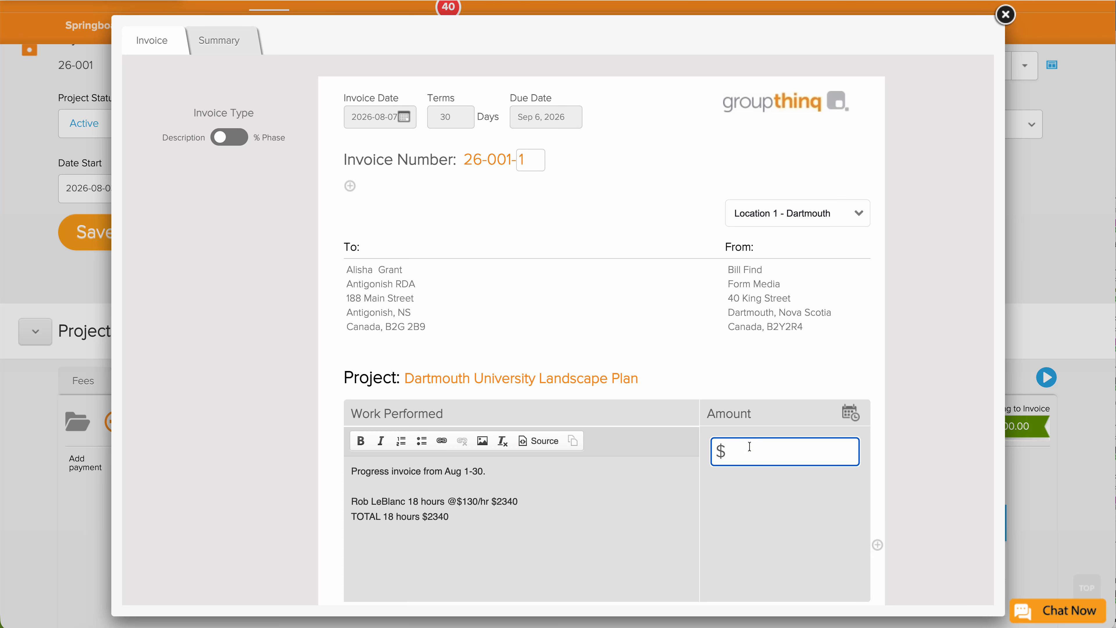
pyautogui.write('2340')
pyautogui.scroll(-5, 699, 426)
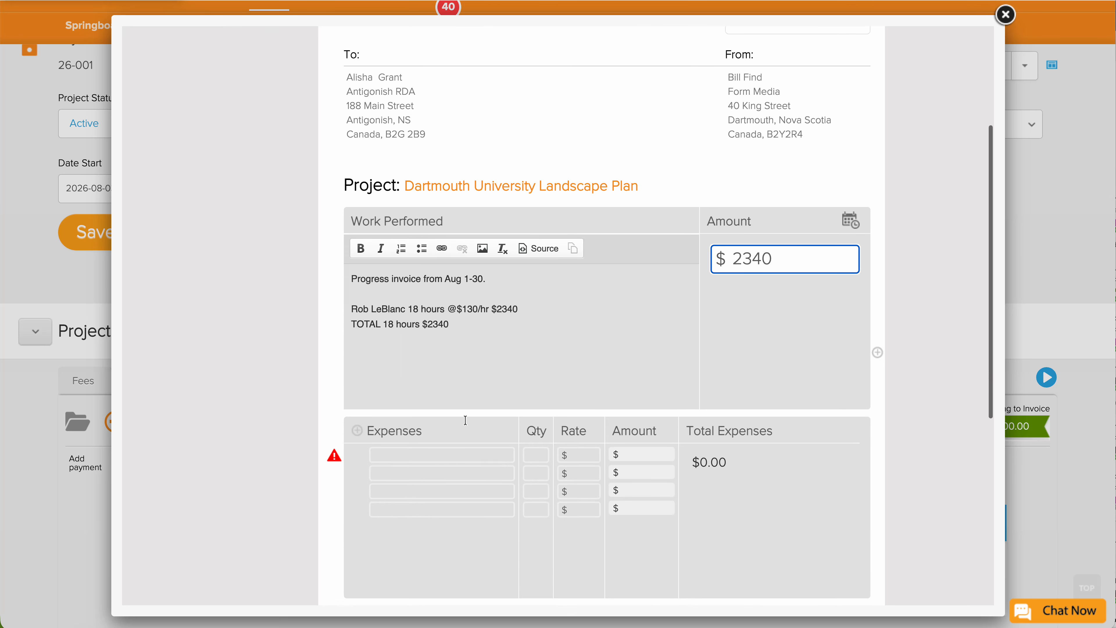
# Add a Printing expense with quantity 20 at a rate of 10.
pyautogui.click(396, 432)
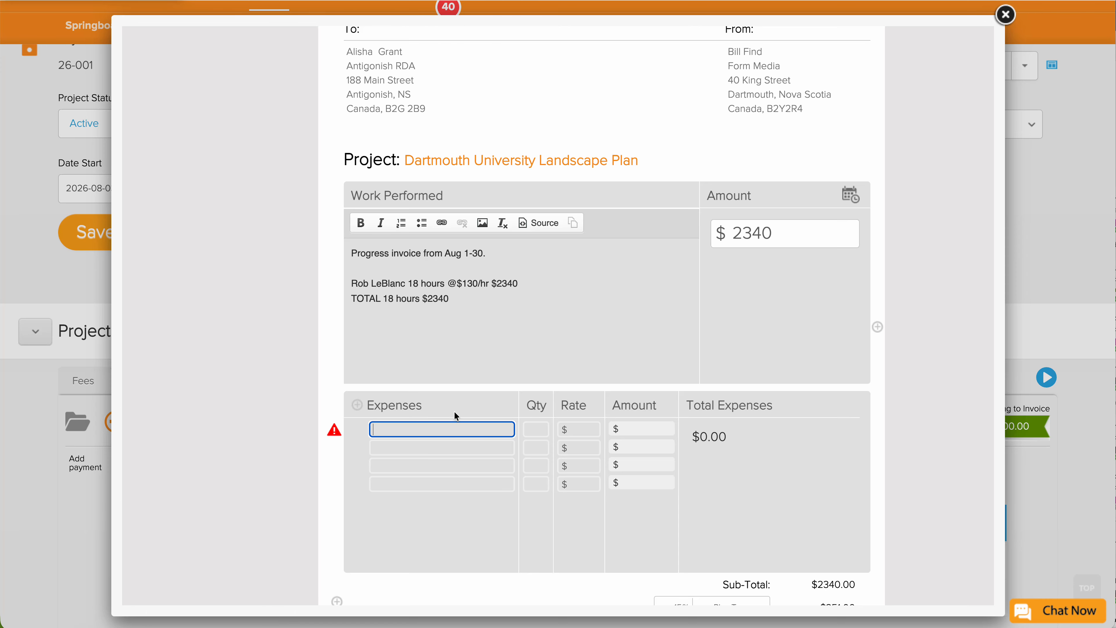
pyautogui.write('Printing')
pyautogui.click(536, 429)
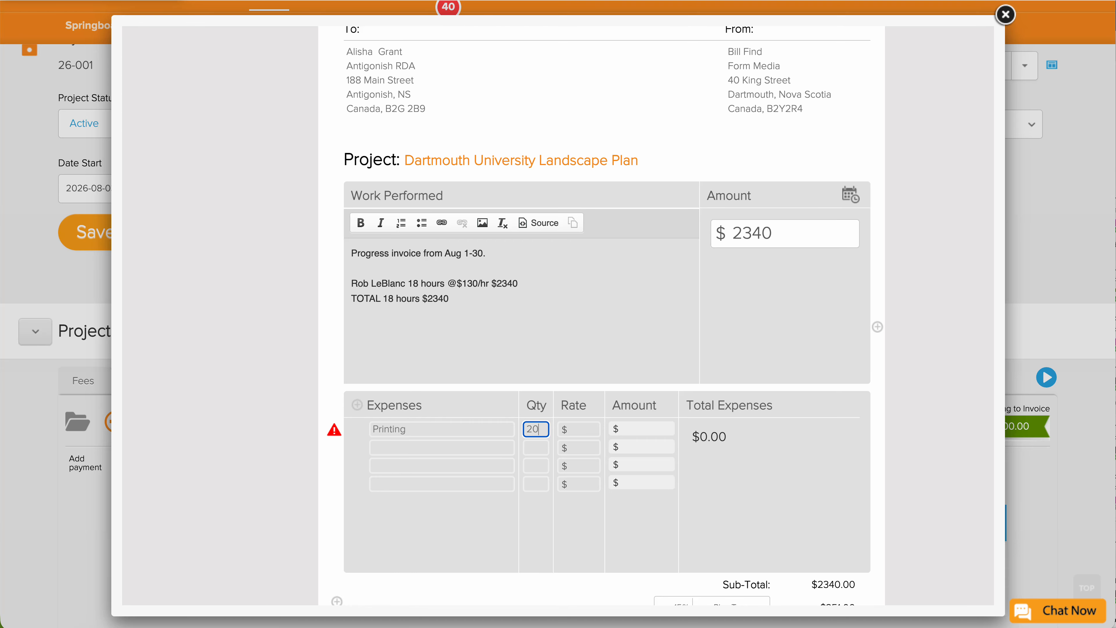
pyautogui.write('20')
pyautogui.press('Tab')
pyautogui.write('10')
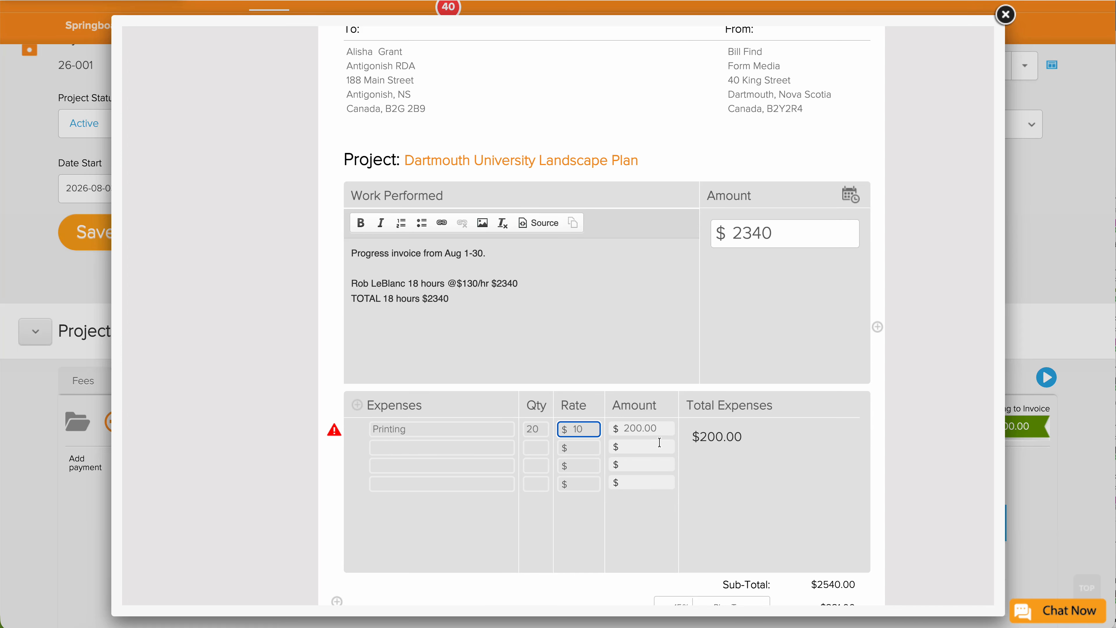
# Review the $2921.00 CAD totals and the Payment Terms text.
pyautogui.scroll(-3, 659, 443)
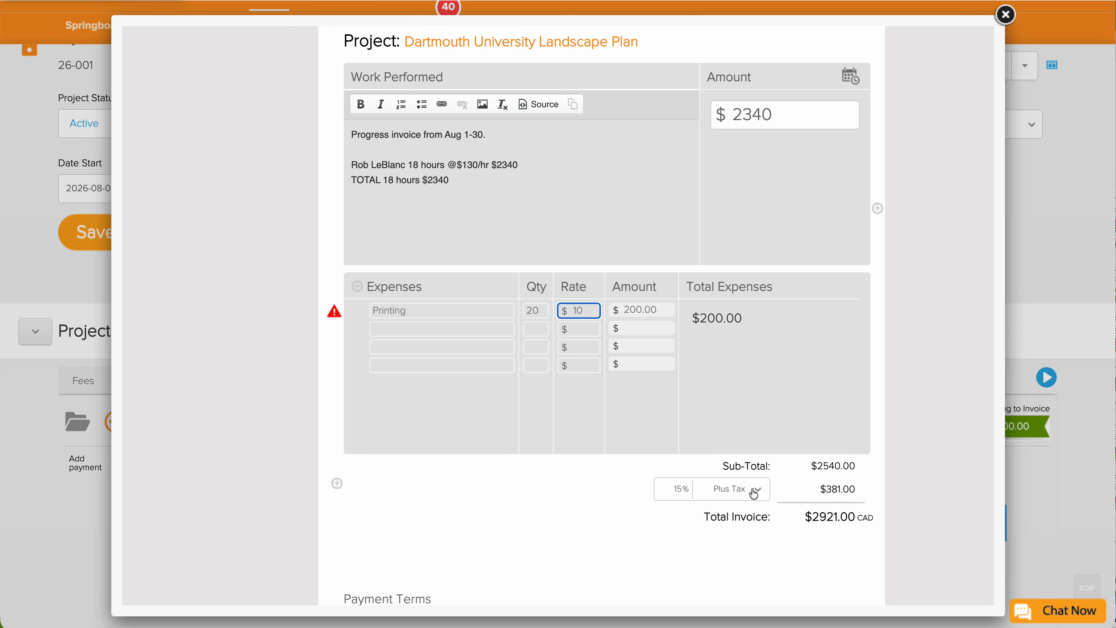
pyautogui.scroll(-1, 754, 493)
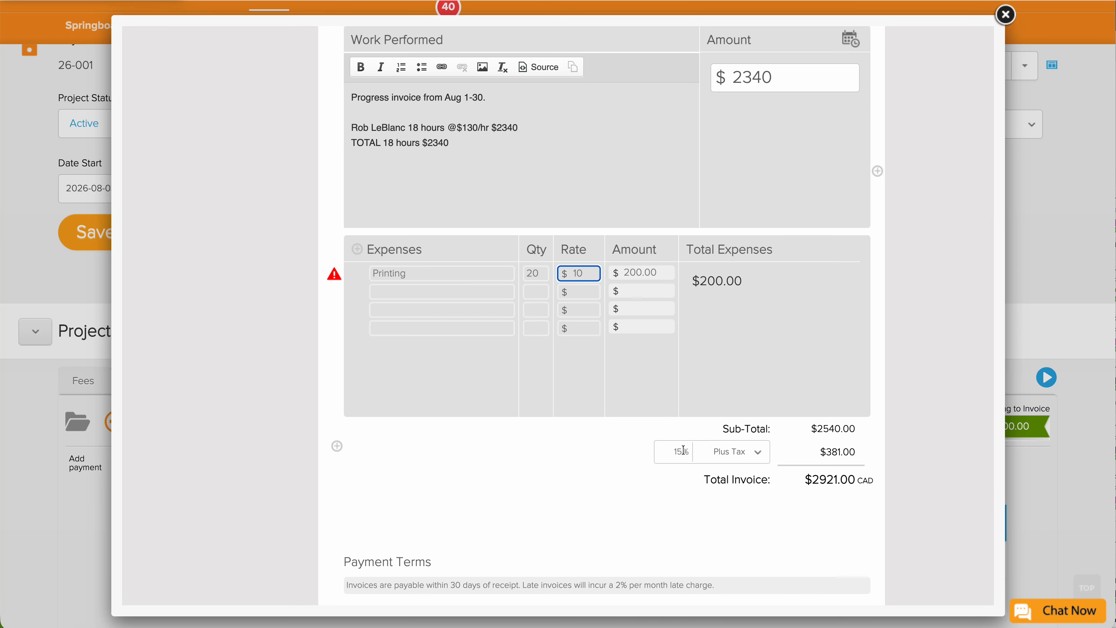
pyautogui.scroll(-2, 683, 449)
pyautogui.scroll(-1, 684, 449)
pyautogui.moveTo(727, 462); pyautogui.dragTo(478, 446)
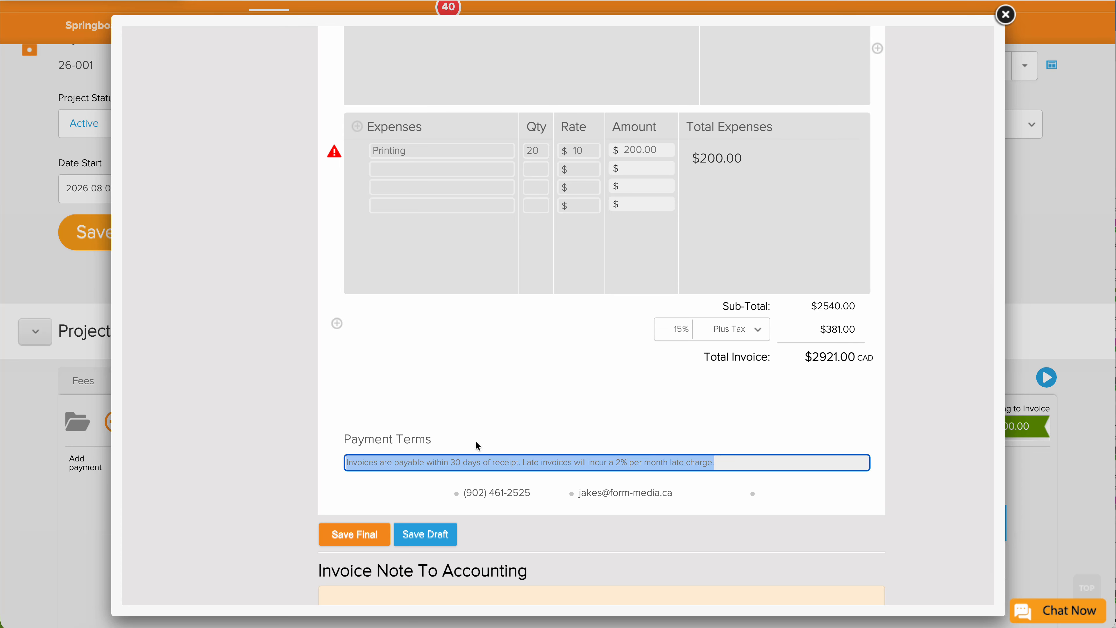
pyautogui.click(496, 425)
pyautogui.scroll(-1, 569, 457)
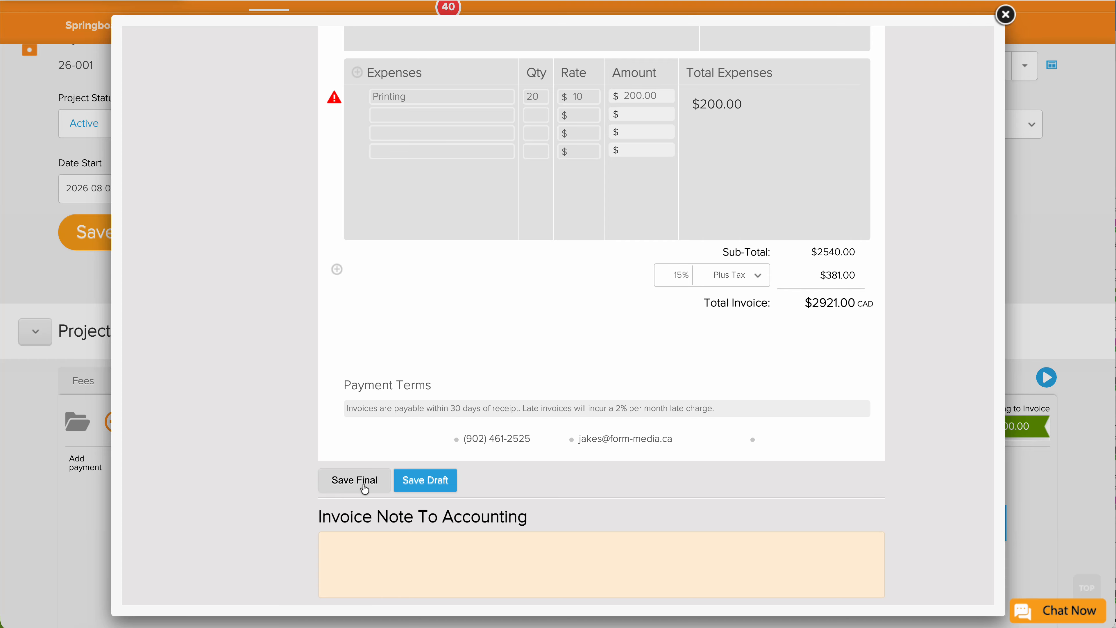
# Write 'Save this invoice to send till next friday' as the Note To Accounting.
pyautogui.click(331, 487)
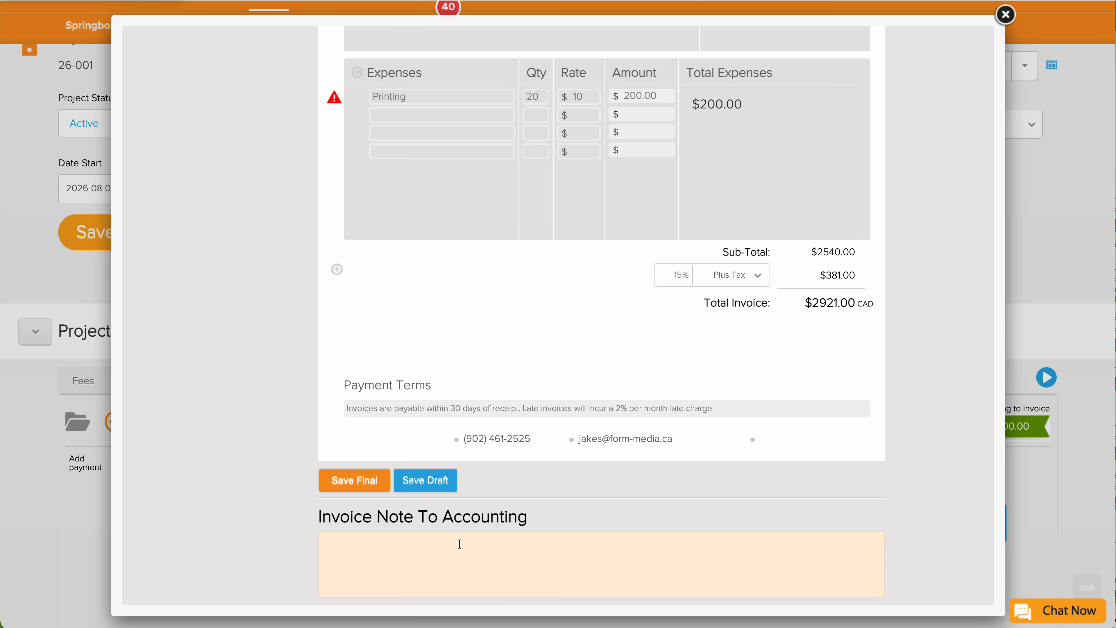
pyautogui.scroll(1, 452, 542)
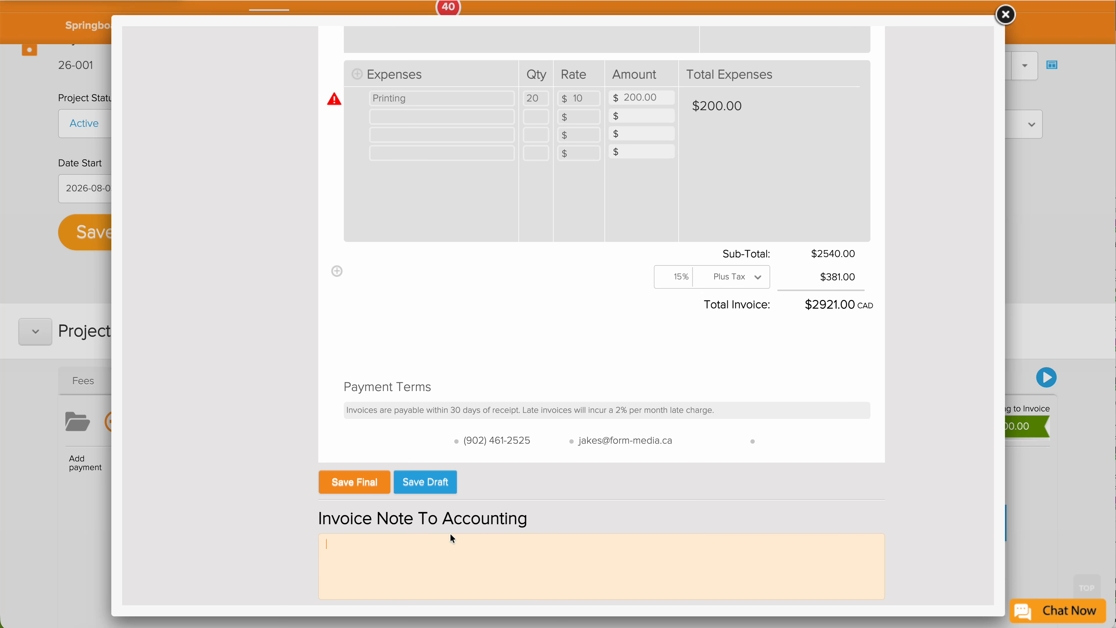
pyautogui.write('Save this invoice to send till next friday')
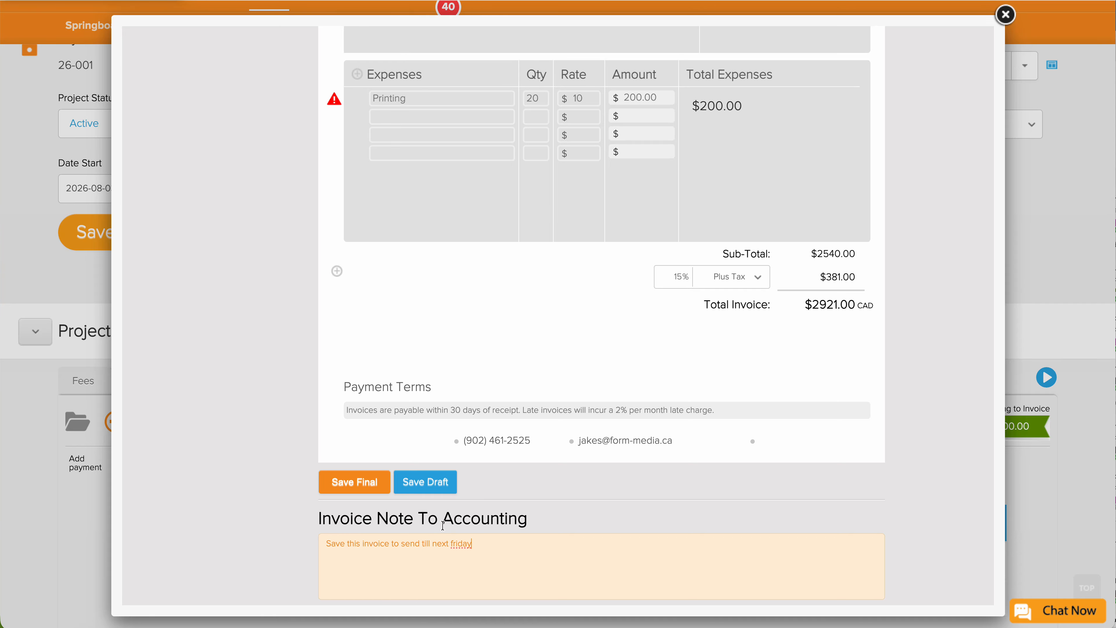
pyautogui.scroll(-1, 440, 548)
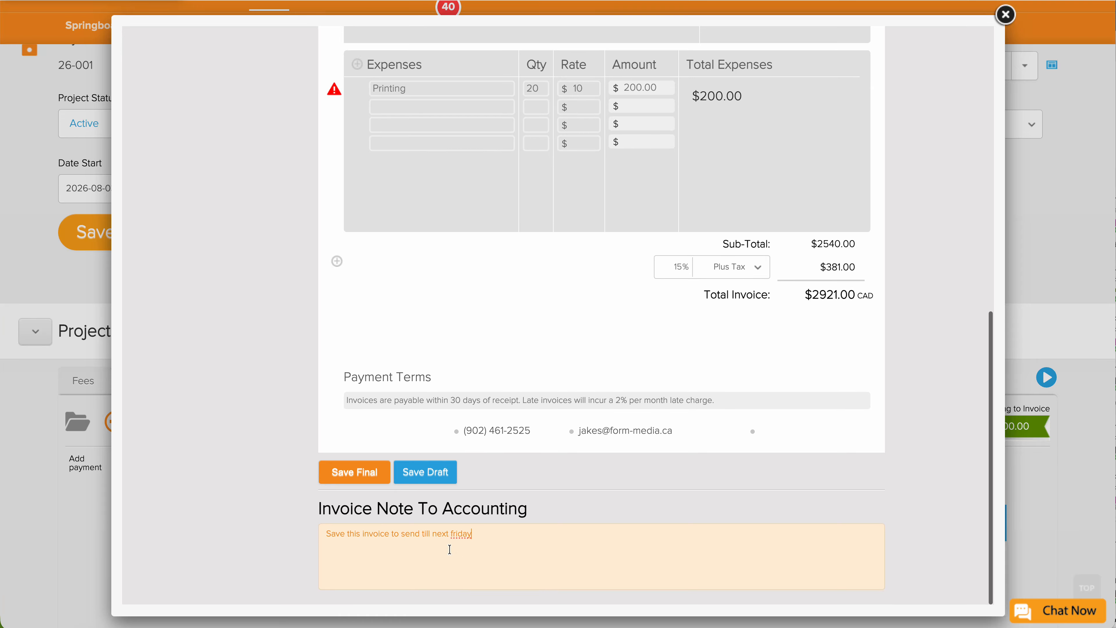
# Save invoice 26-001-1 as a Draft and acknowledge the alert.
pyautogui.click(425, 473)
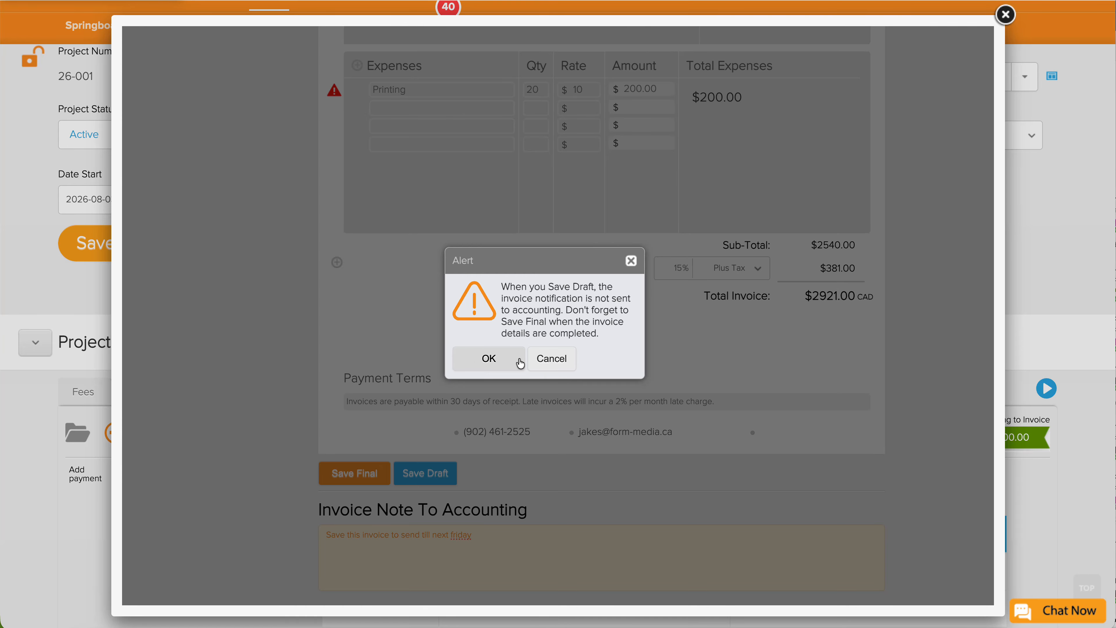
pyautogui.click(491, 362)
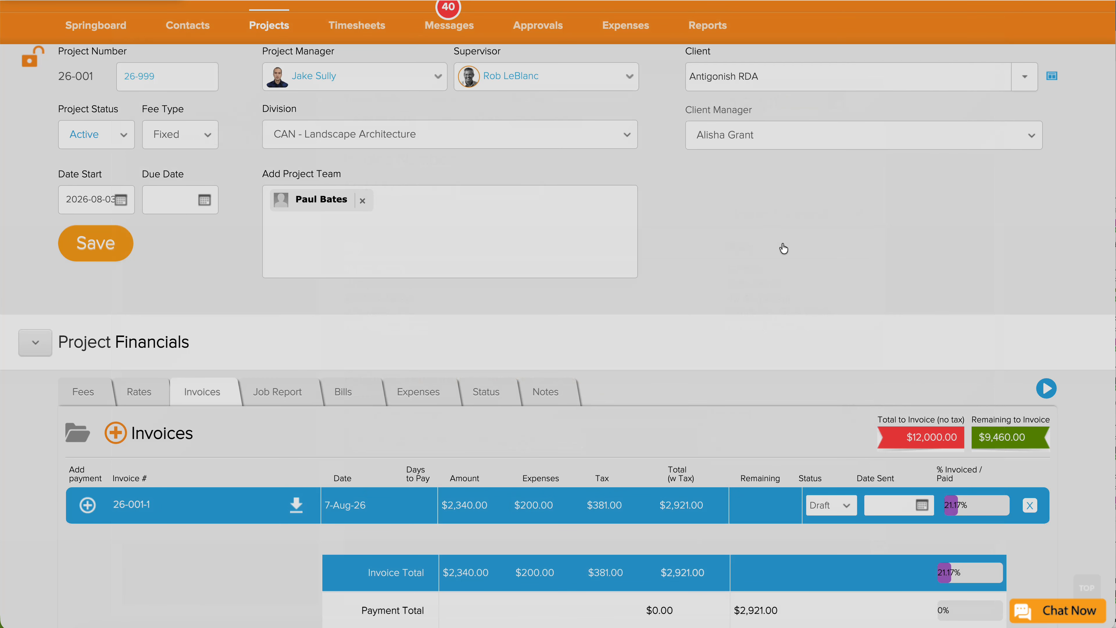
pyautogui.scroll(-3, 782, 246)
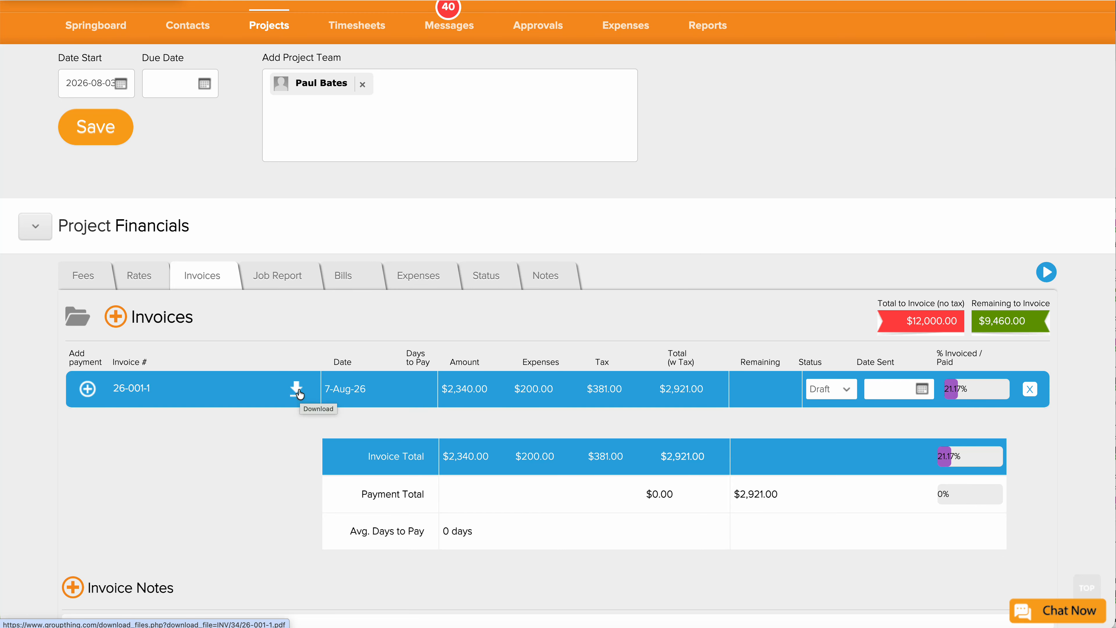
# Reopen invoice 26-001-1 and save it as the final invoice.
pyautogui.click(142, 392)
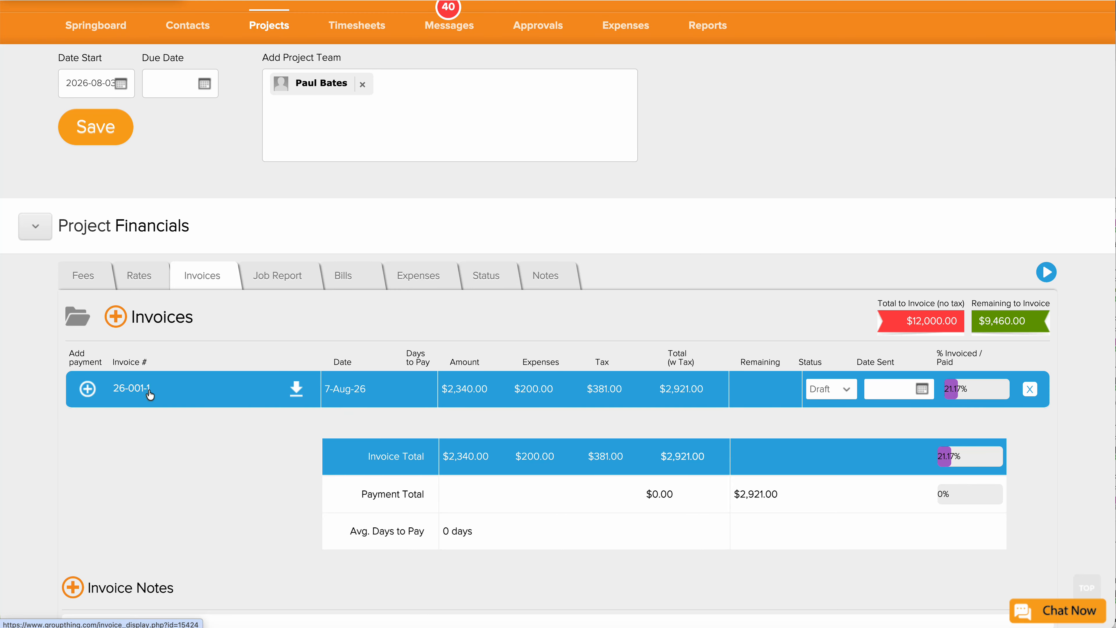
pyautogui.scroll(-10, 309, 444)
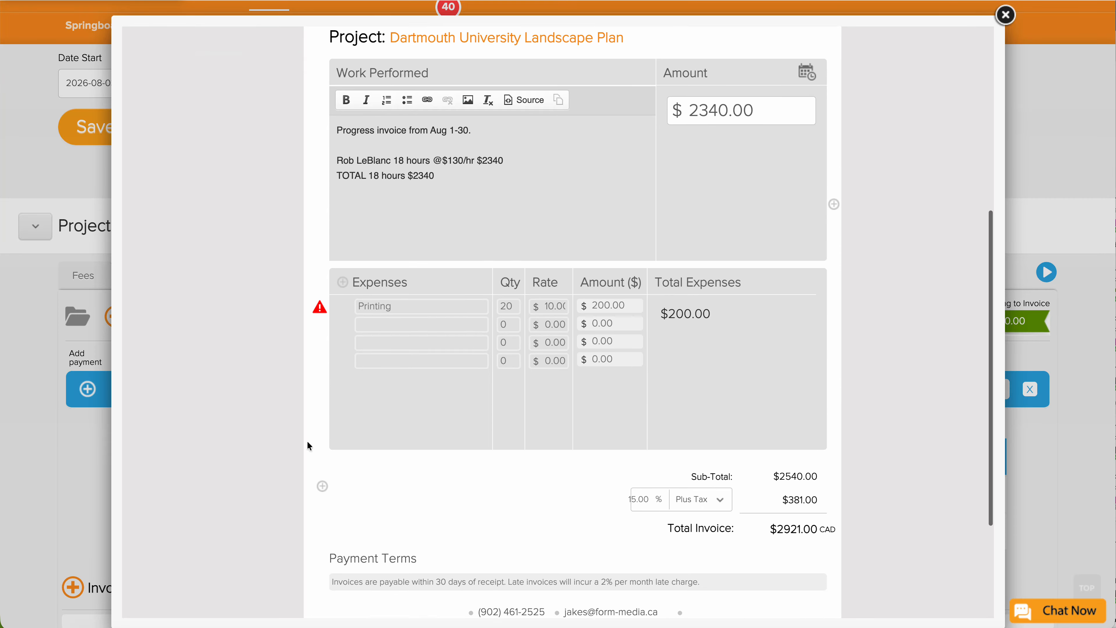
pyautogui.click(448, 526)
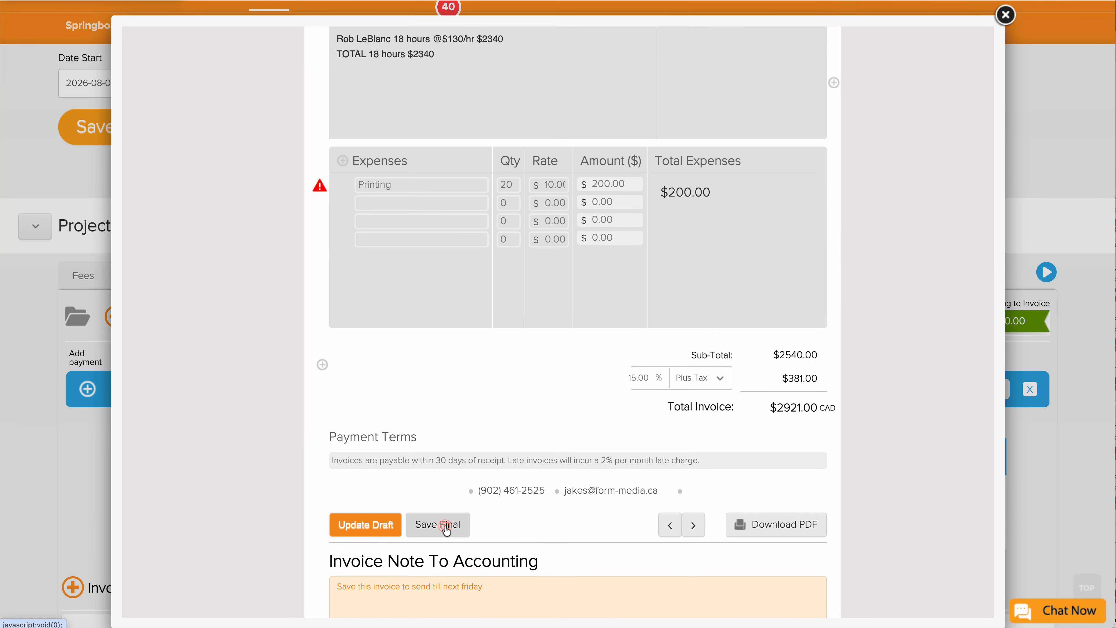
pyautogui.click(478, 307)
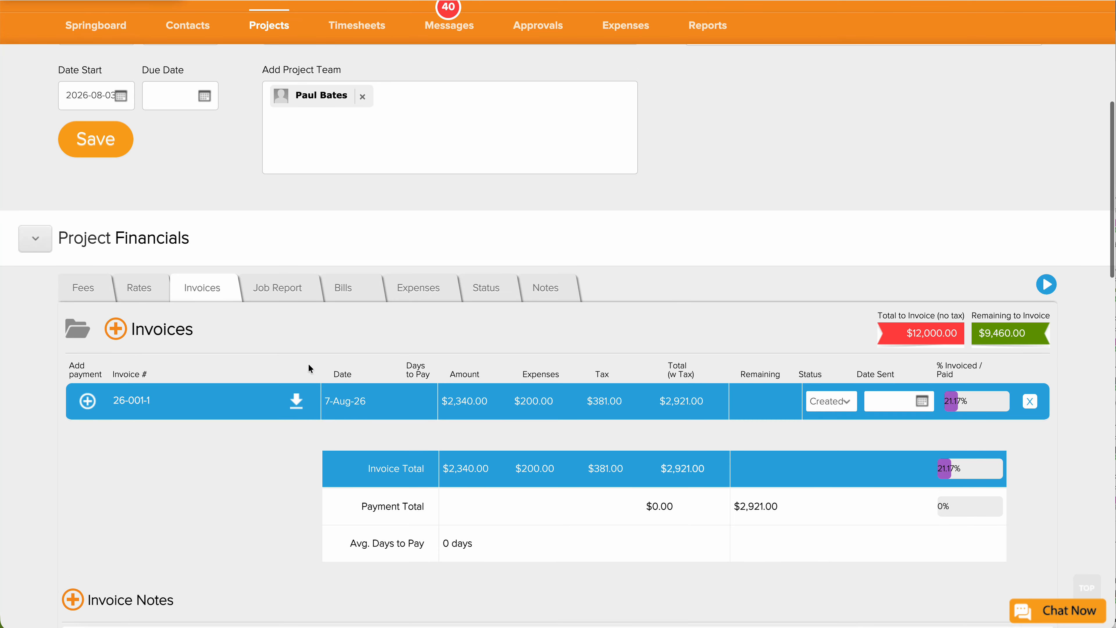
# Download invoice 26-001-1 and open the 26-001-1.pdf file.
pyautogui.scroll(-2, 308, 363)
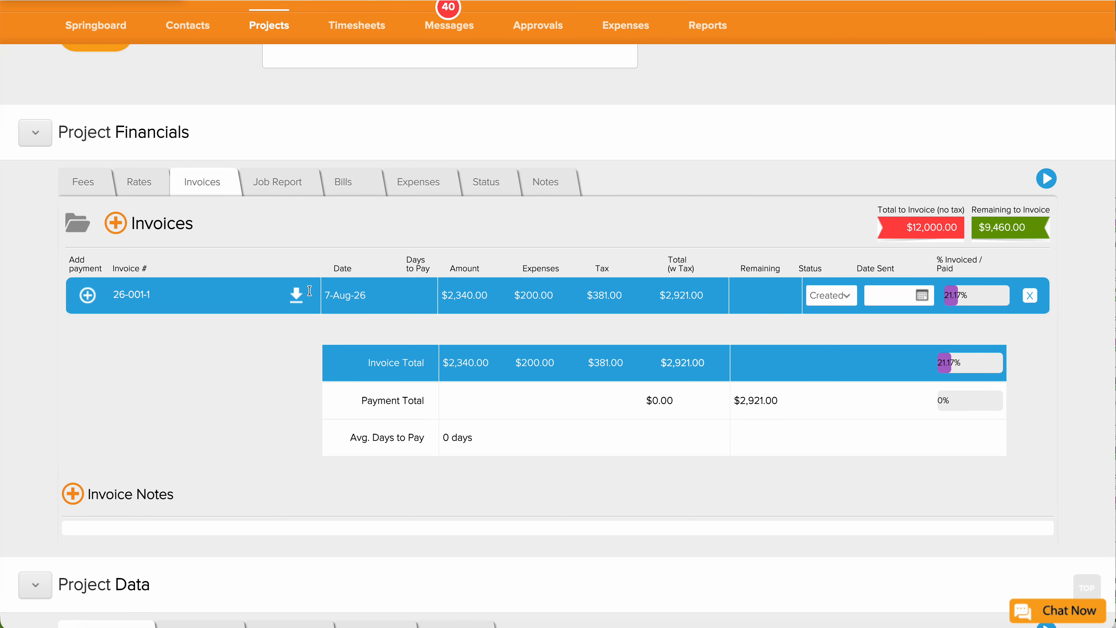
pyautogui.click(296, 295)
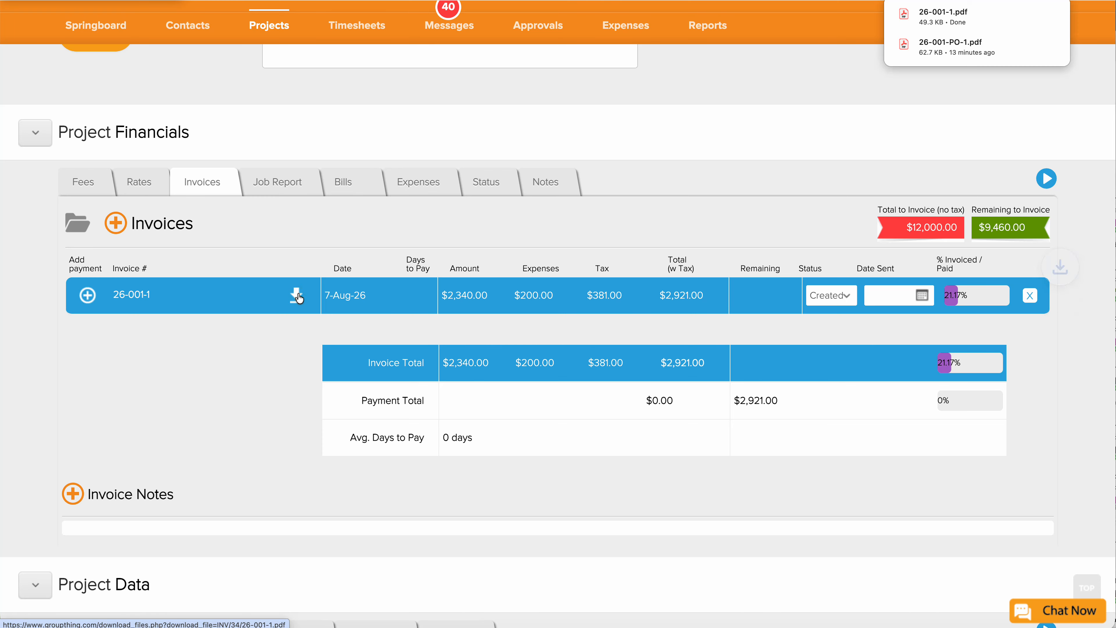
pyautogui.click(1011, 626)
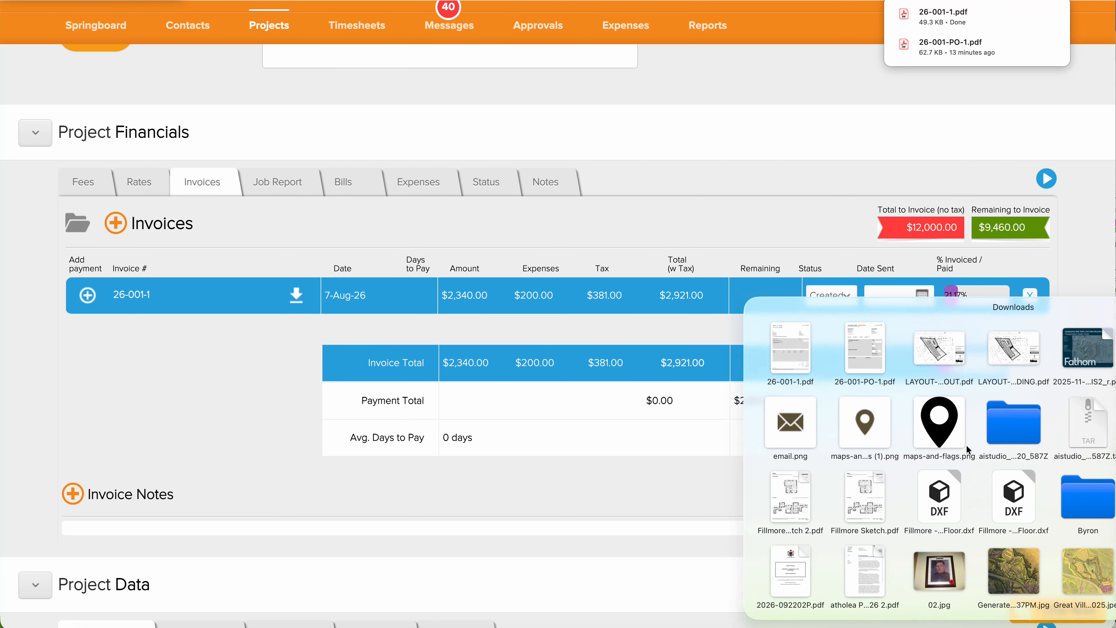
pyautogui.click(794, 359)
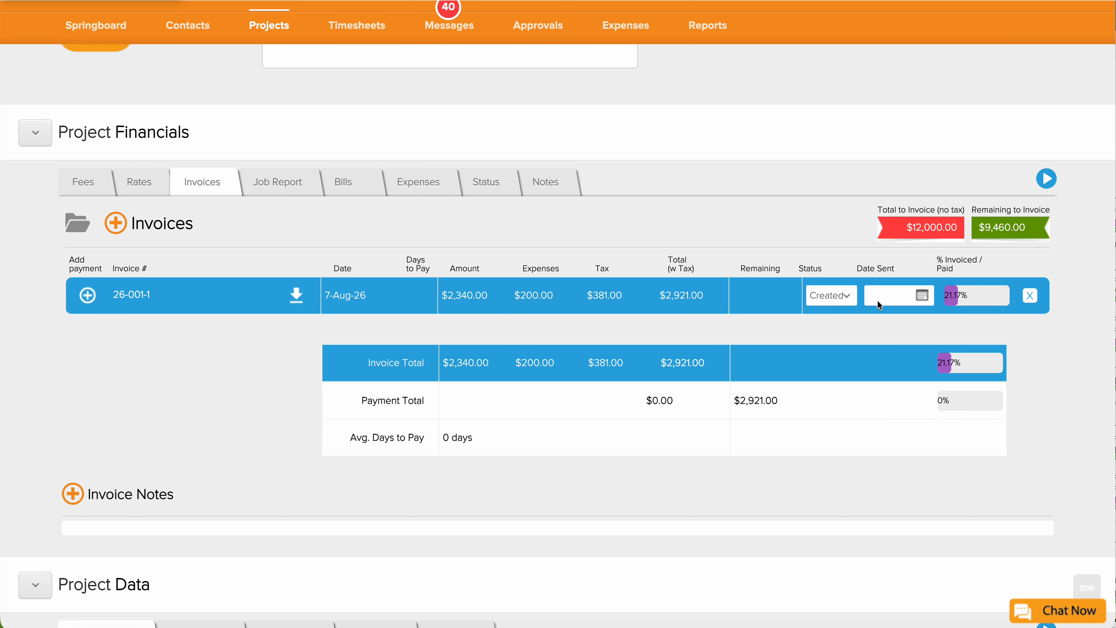
pyautogui.scroll(1, 846, 318)
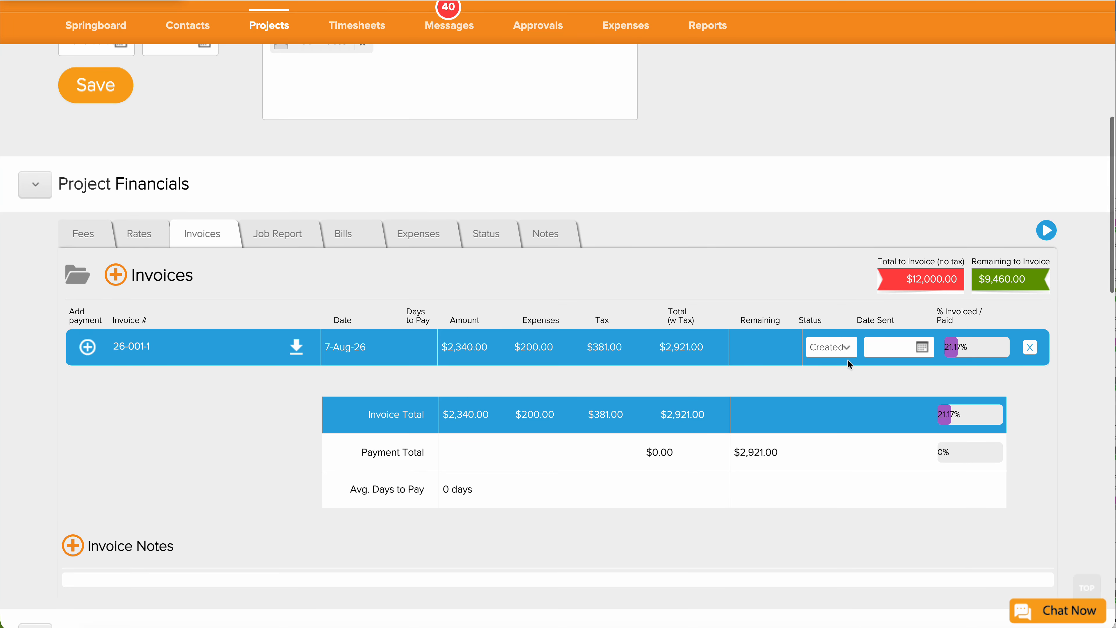
# Set invoice 26-001-1's status to Sent and reopen its details.
pyautogui.click(849, 349)
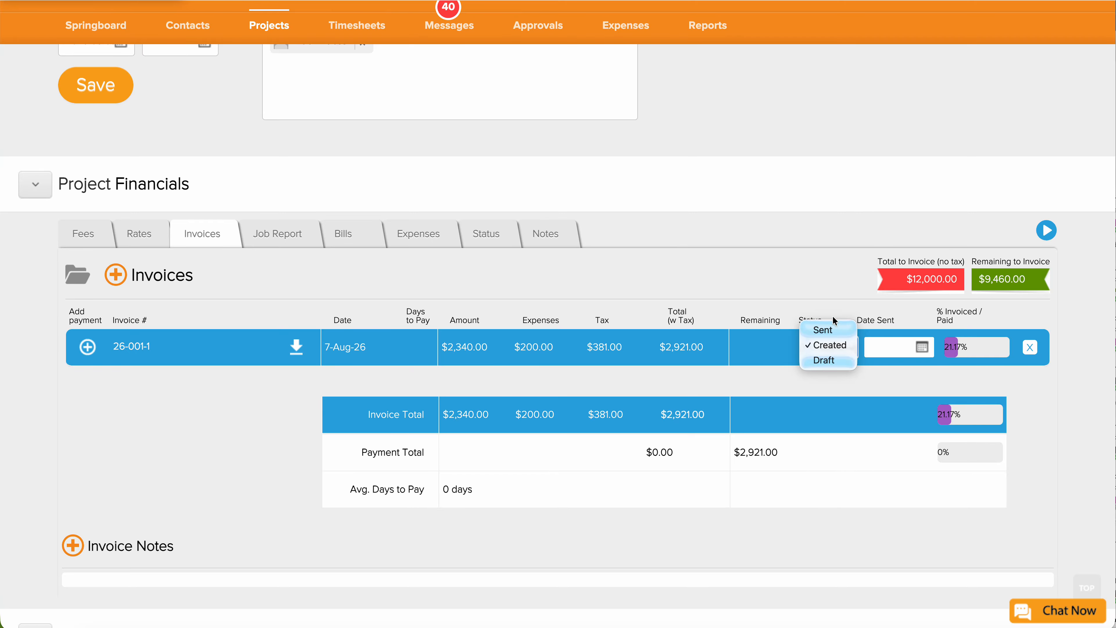
pyautogui.click(834, 305)
pyautogui.click(832, 346)
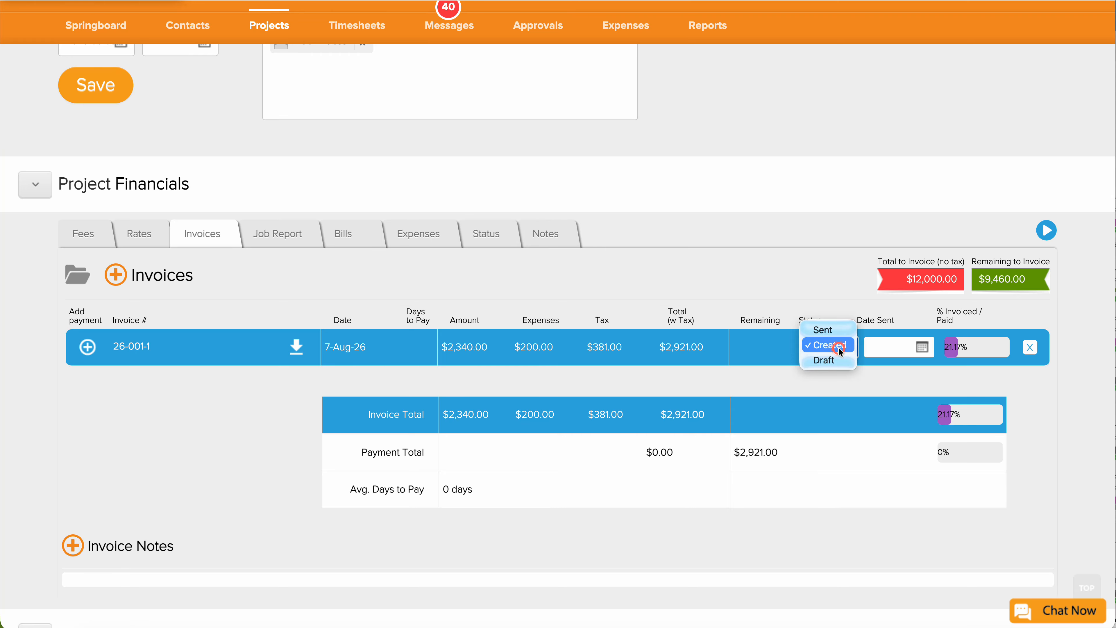
pyautogui.click(821, 327)
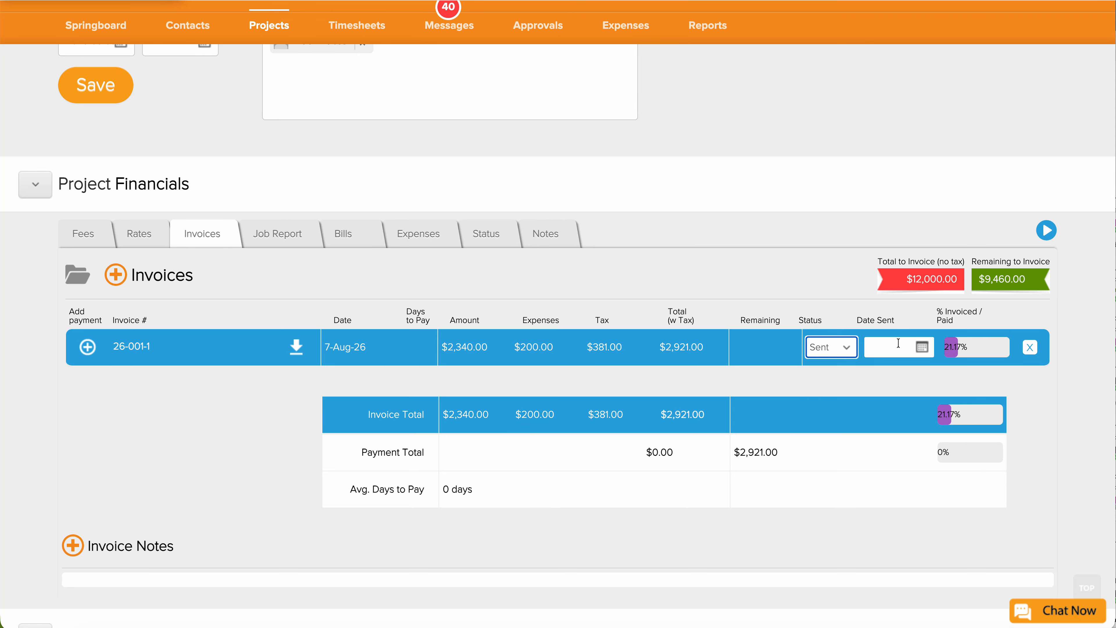
pyautogui.scroll(1, 969, 345)
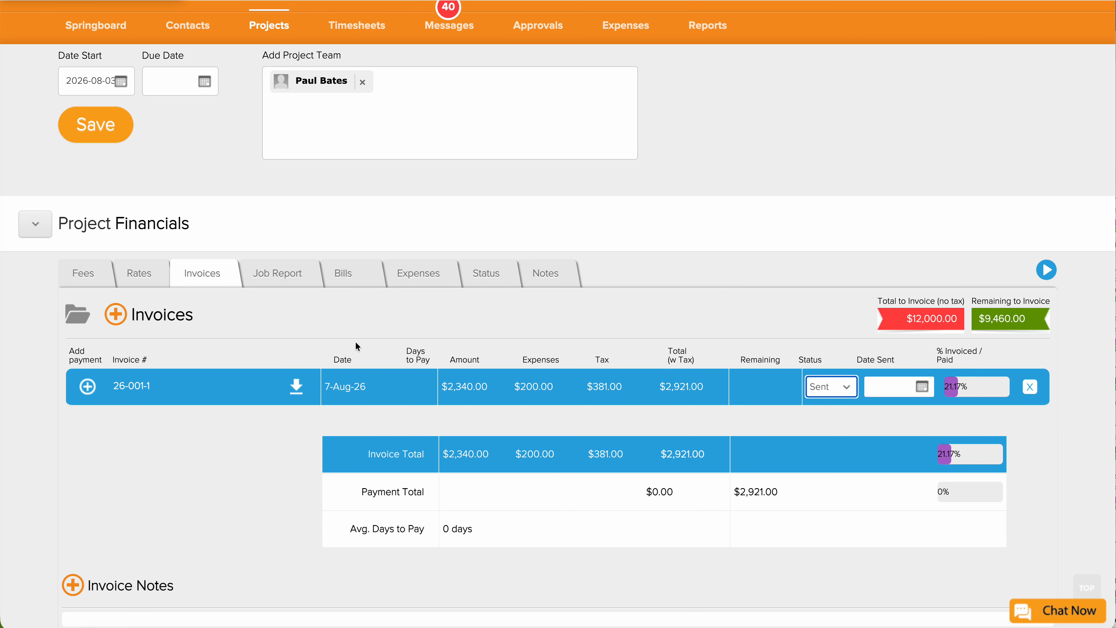
pyautogui.click(117, 385)
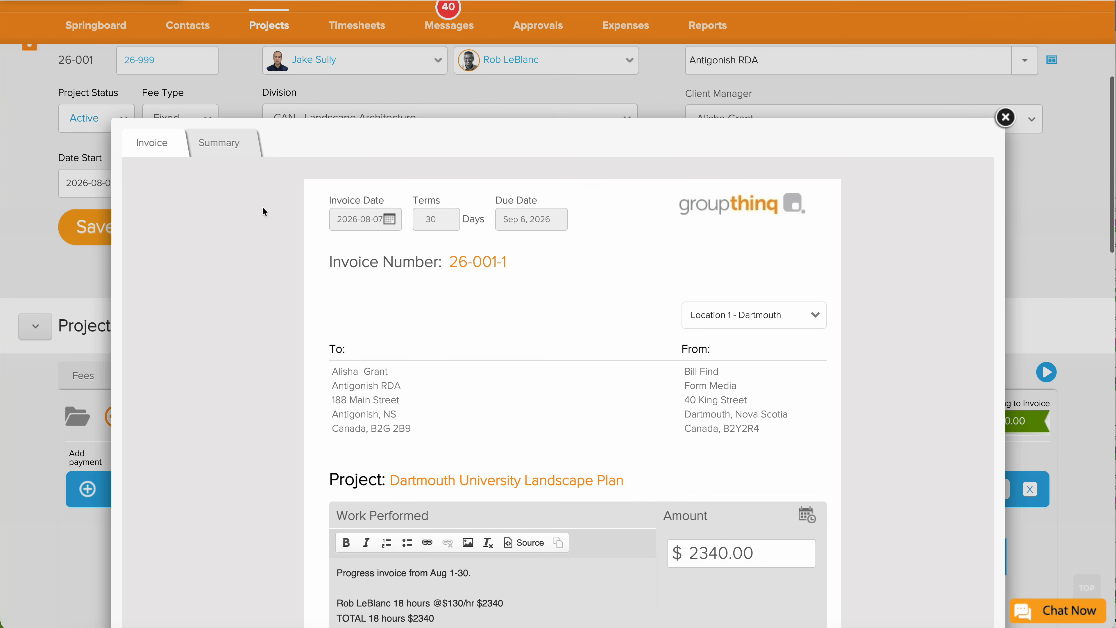
# Review invoice 26-001-1's Summary tab, then close the invoice window.
pyautogui.click(220, 145)
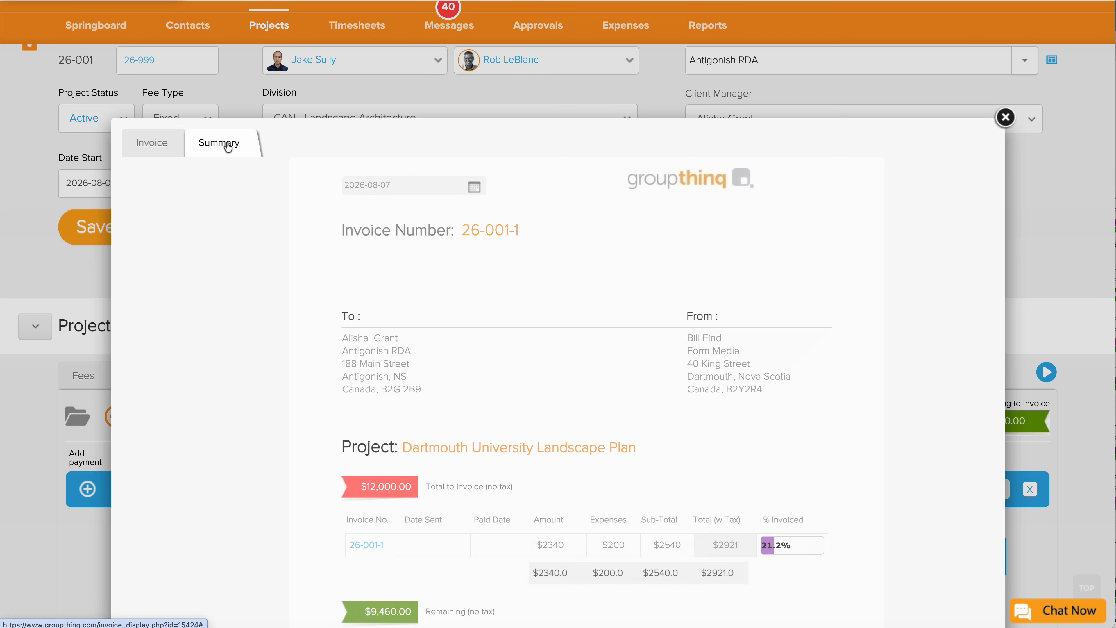
pyautogui.scroll(-2, 579, 544)
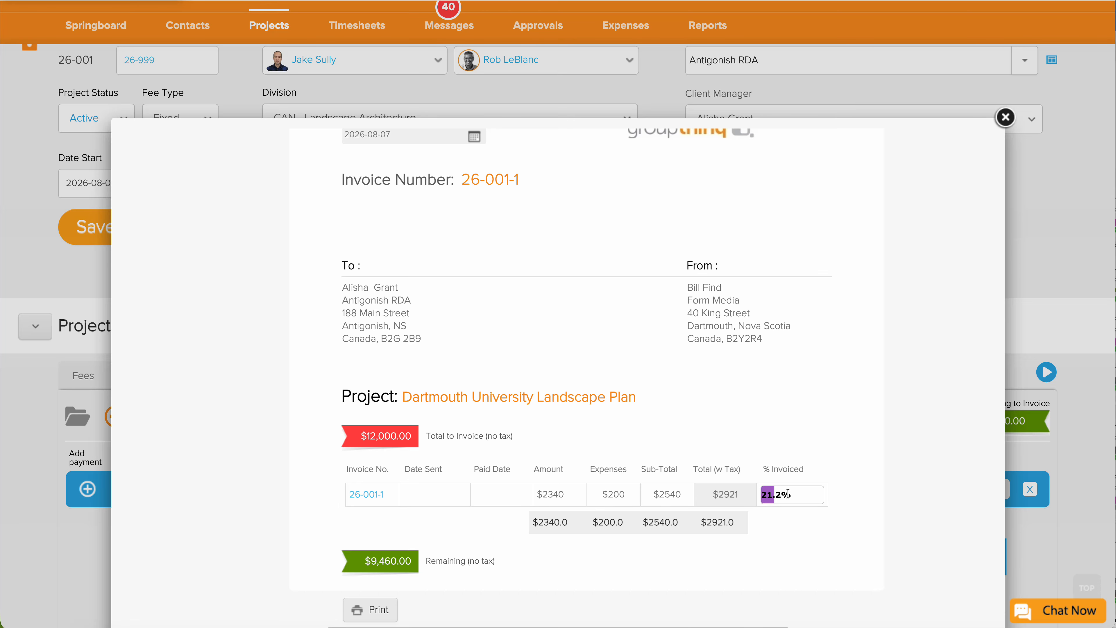
pyautogui.scroll(-1, 776, 494)
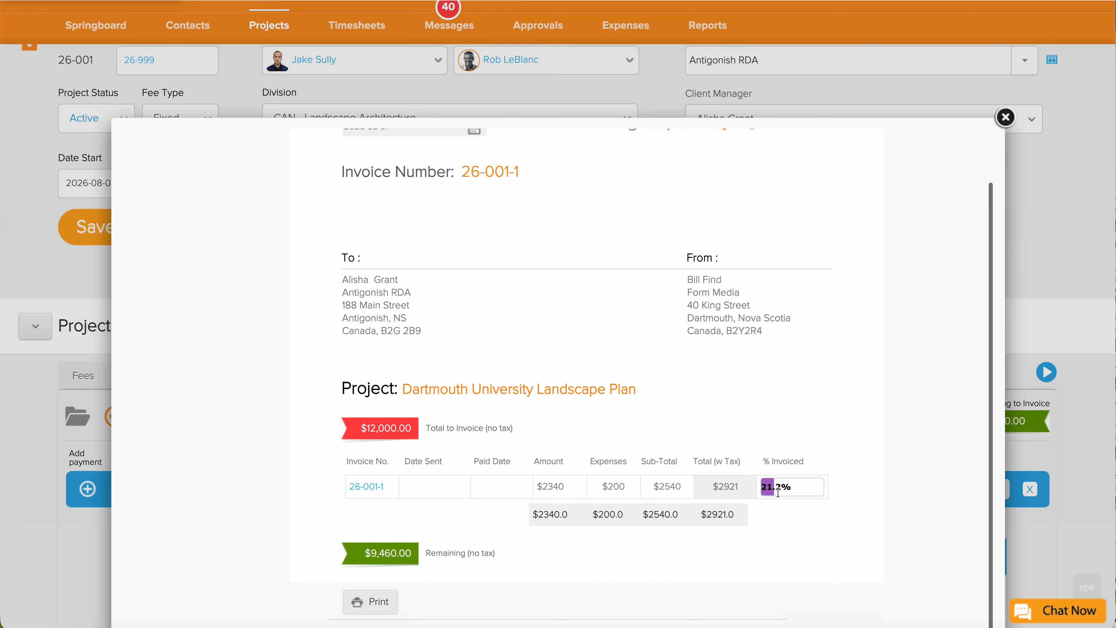
pyautogui.scroll(-5, 442, 543)
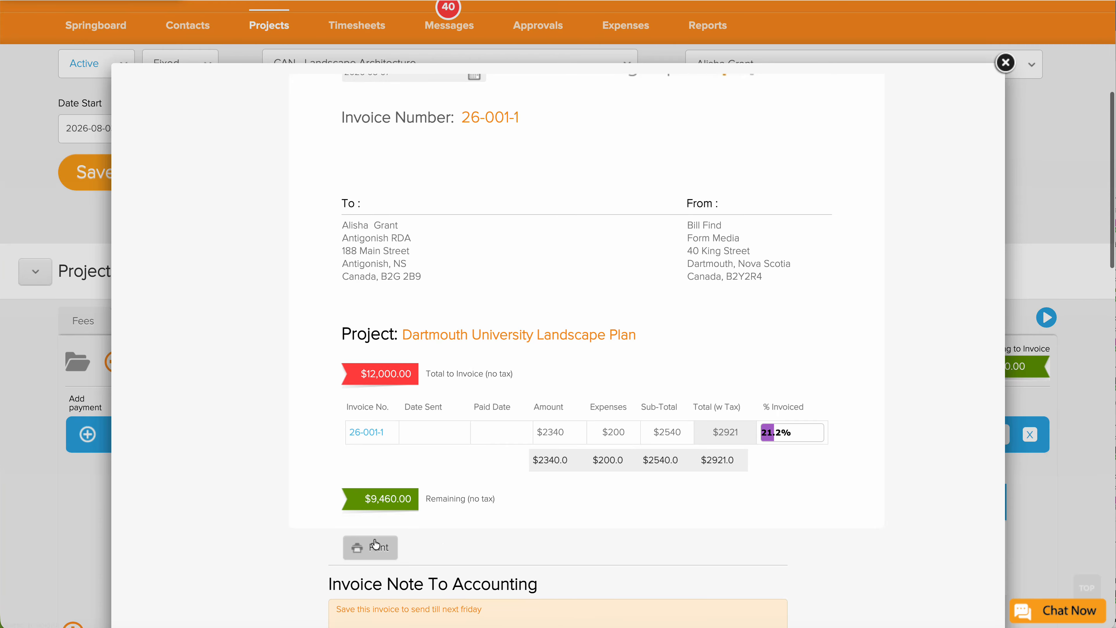
pyautogui.scroll(-4, 482, 521)
pyautogui.scroll(3, 482, 521)
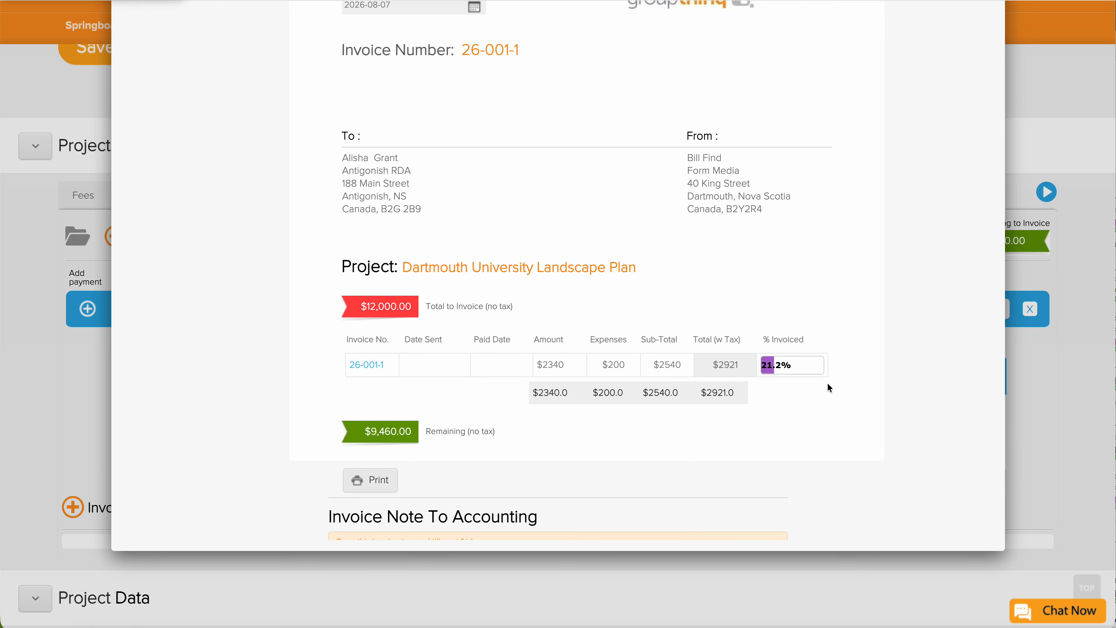
pyautogui.scroll(3, 827, 382)
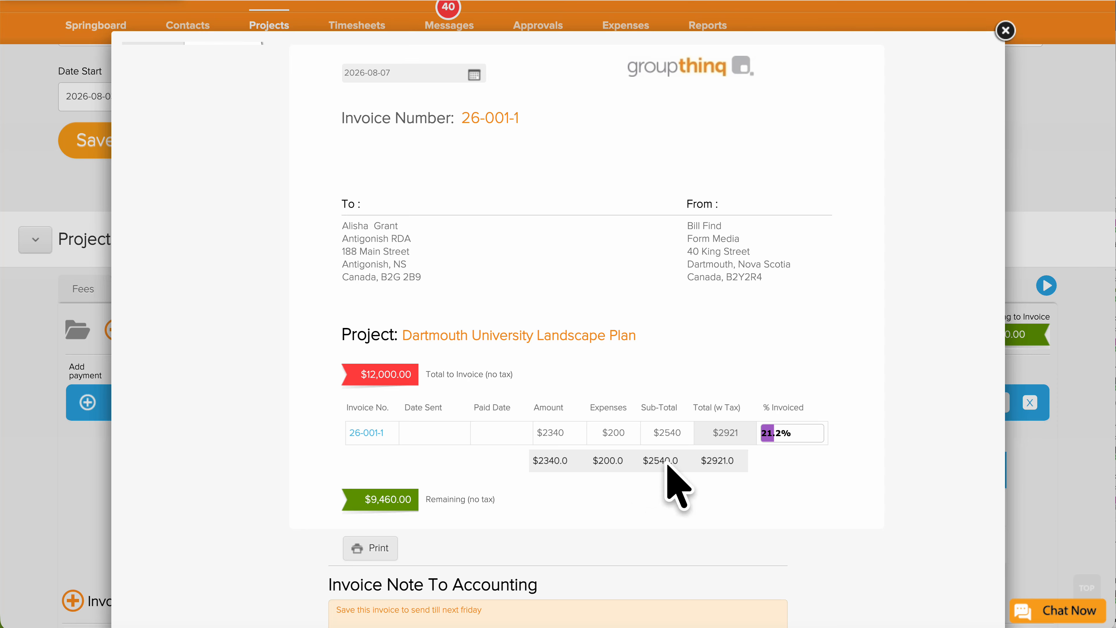
pyautogui.scroll(1, 704, 463)
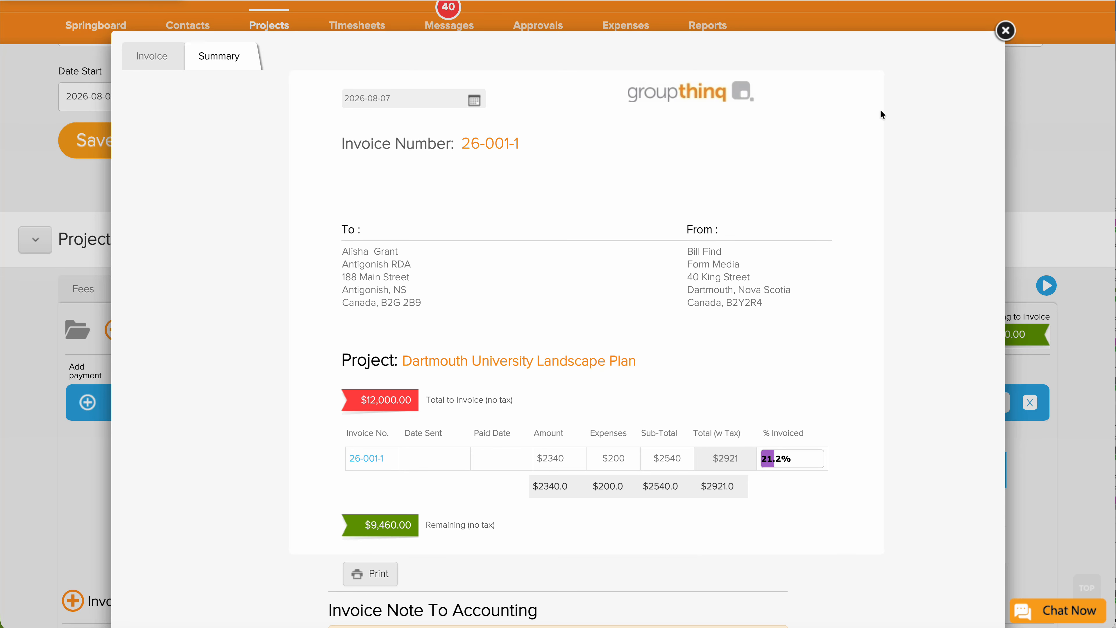
pyautogui.click(1005, 30)
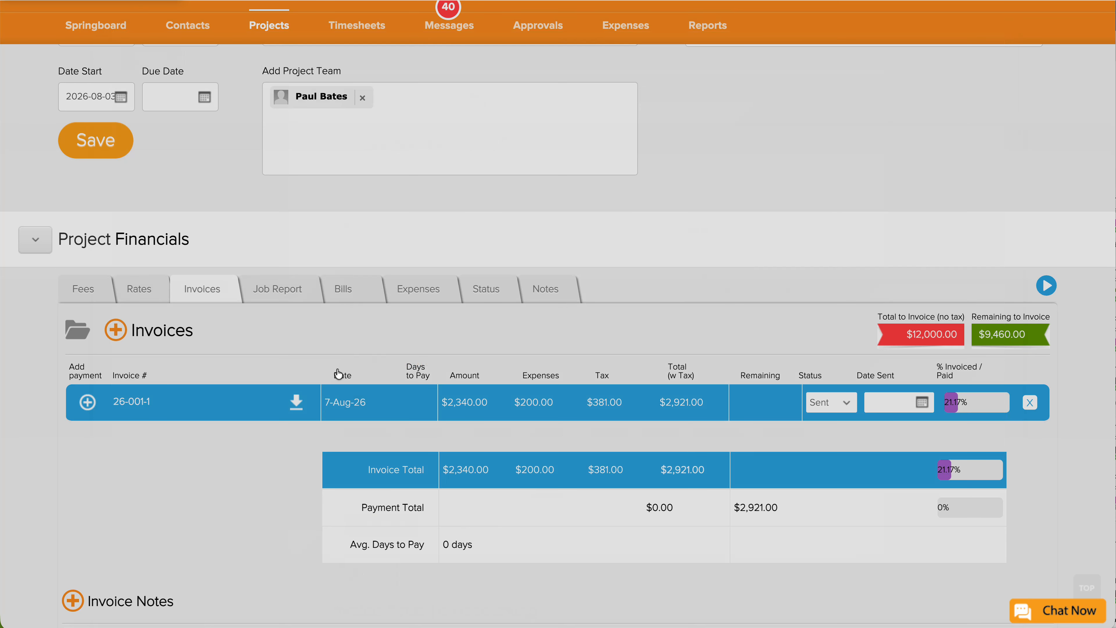
# Start a new % Phase invoice and open its Phase Setup.
pyautogui.click(115, 330)
pyautogui.click(231, 137)
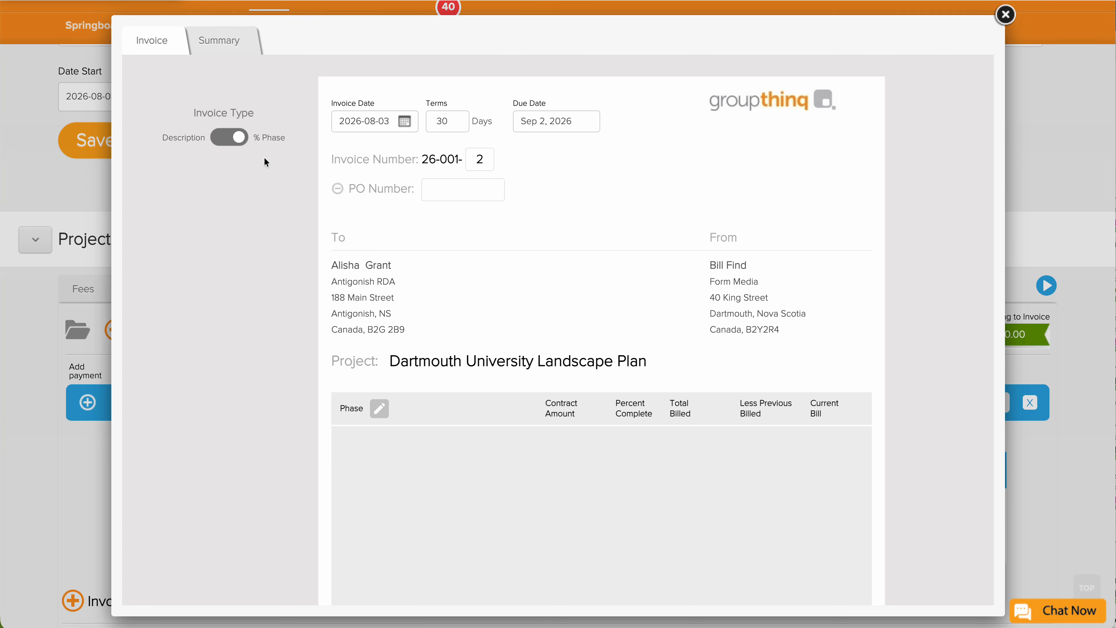
pyautogui.click(379, 407)
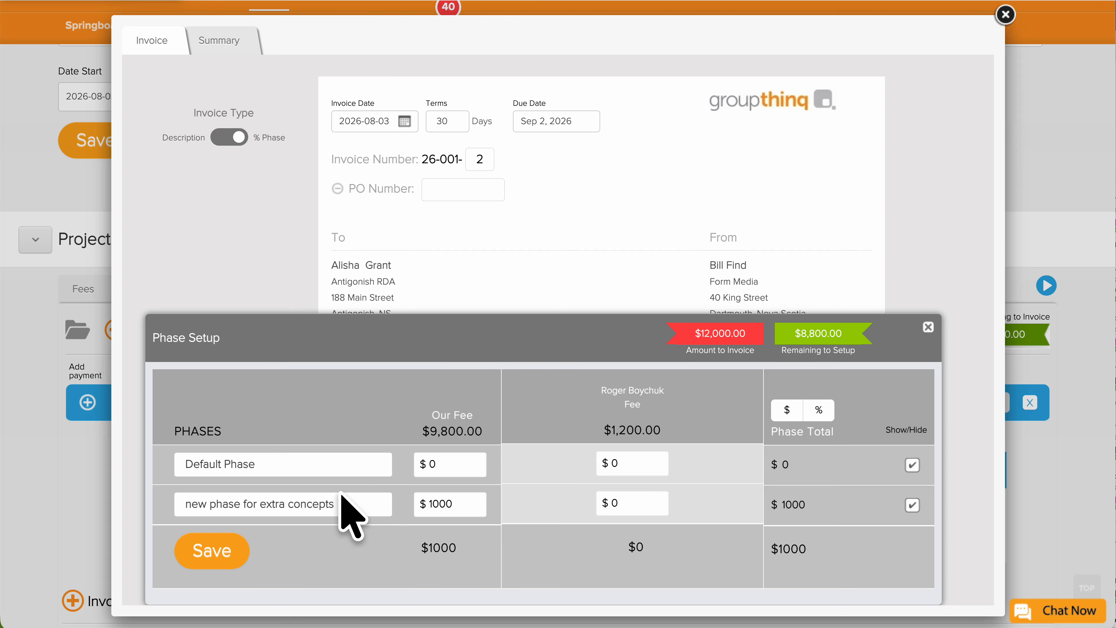
# Close Phase Setup and the invoice draft, then scroll to Project Phases.
pyautogui.scroll(-1, 342, 495)
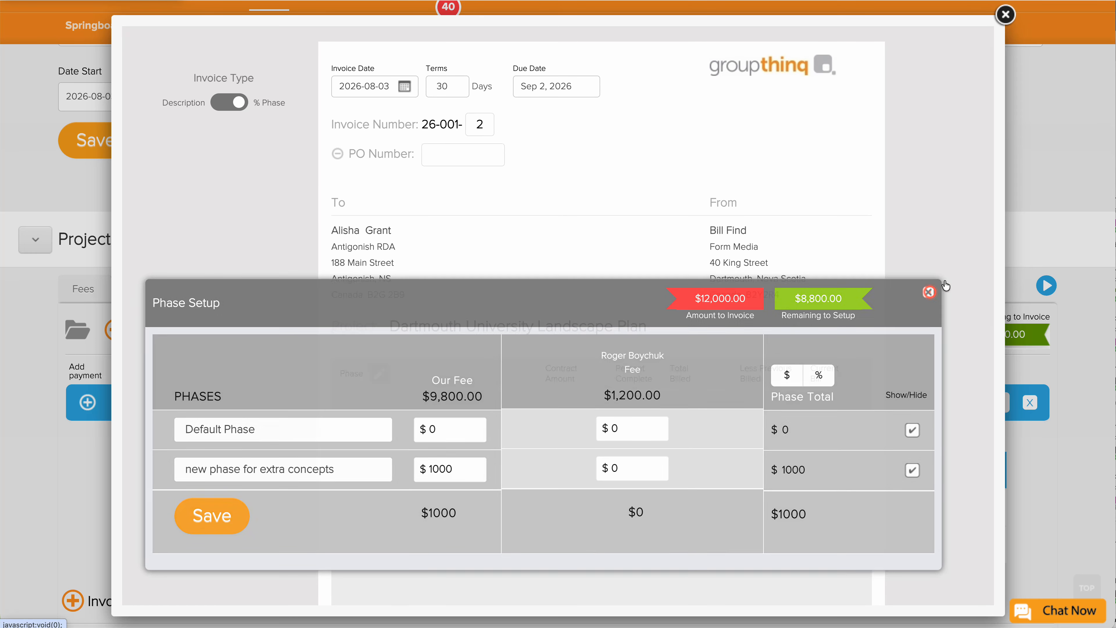
pyautogui.click(928, 292)
pyautogui.click(1005, 15)
pyautogui.scroll(-8, 101, 436)
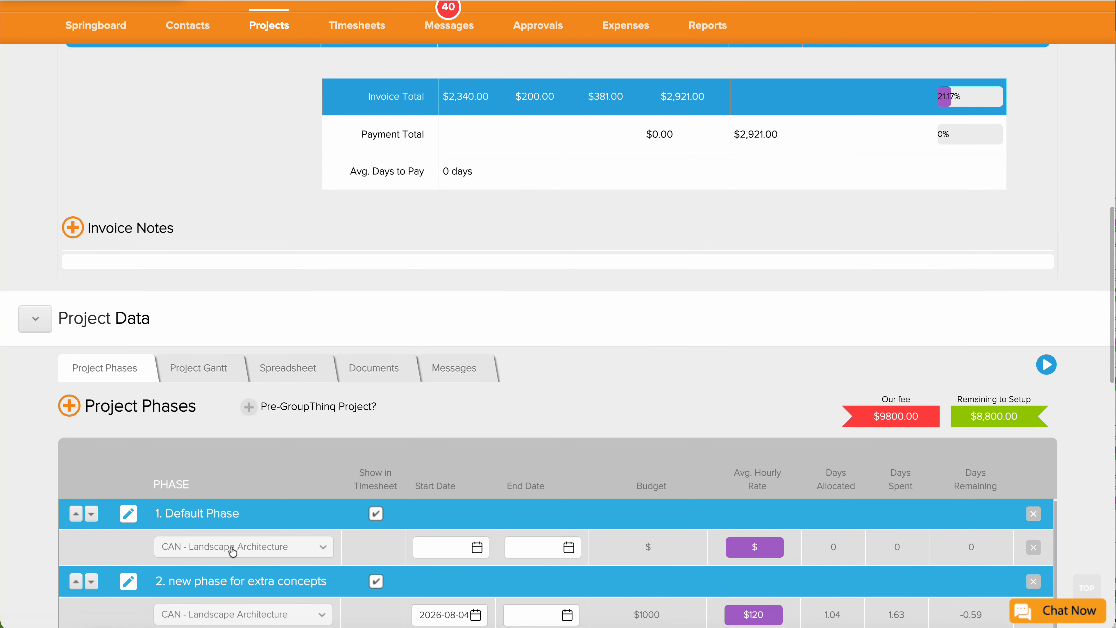
pyautogui.scroll(-2, 185, 506)
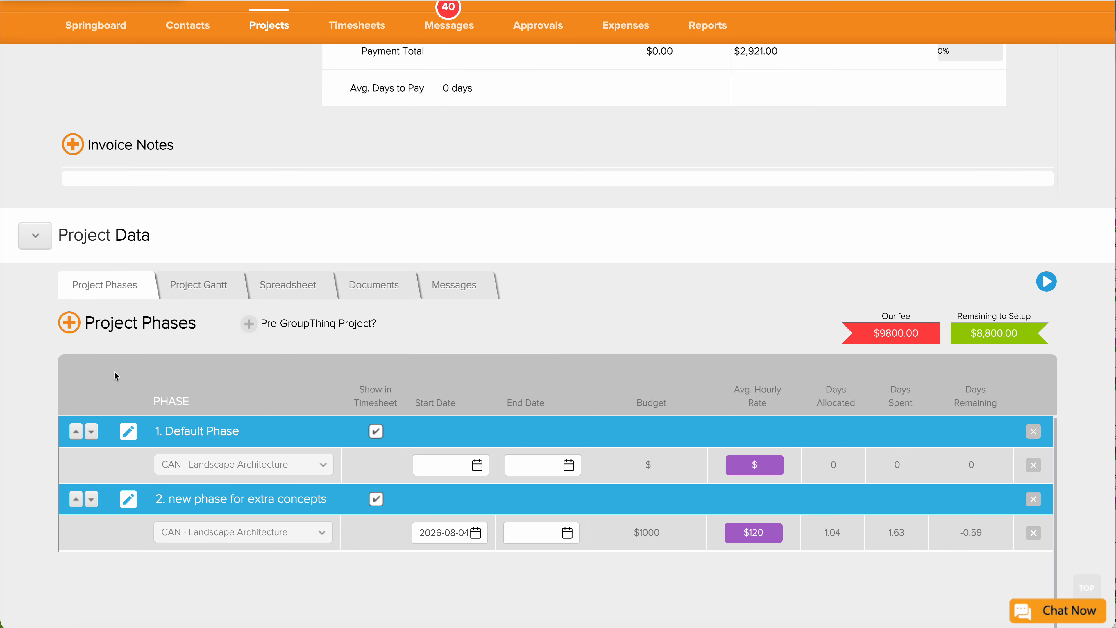
# Give Default Phase a $100 hourly rate and a $3000 division budget.
pyautogui.click(69, 322)
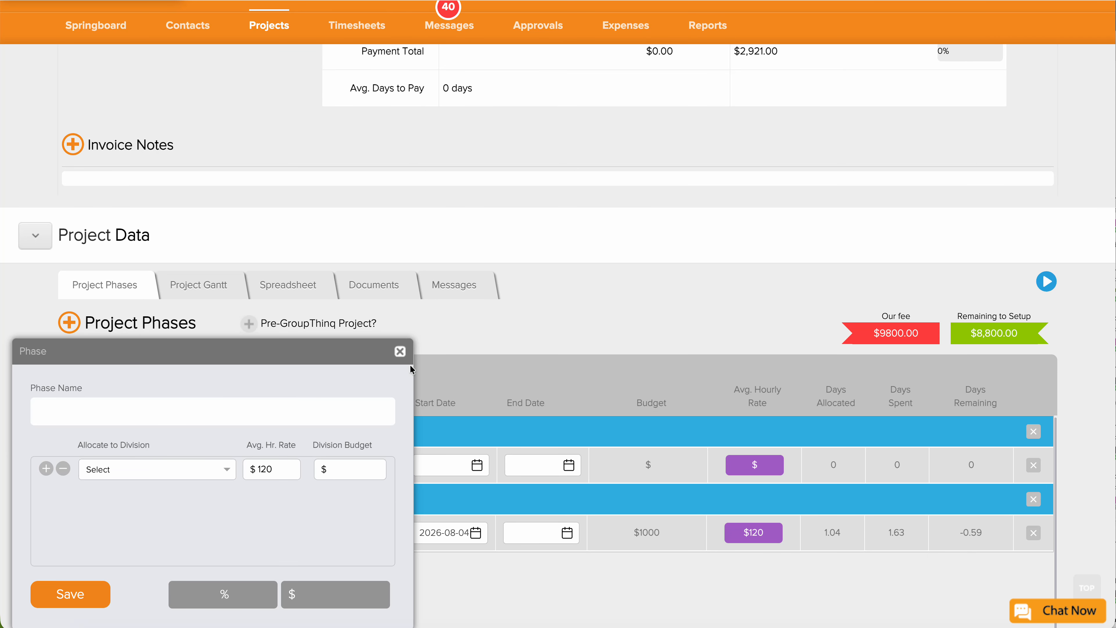
pyautogui.click(400, 350)
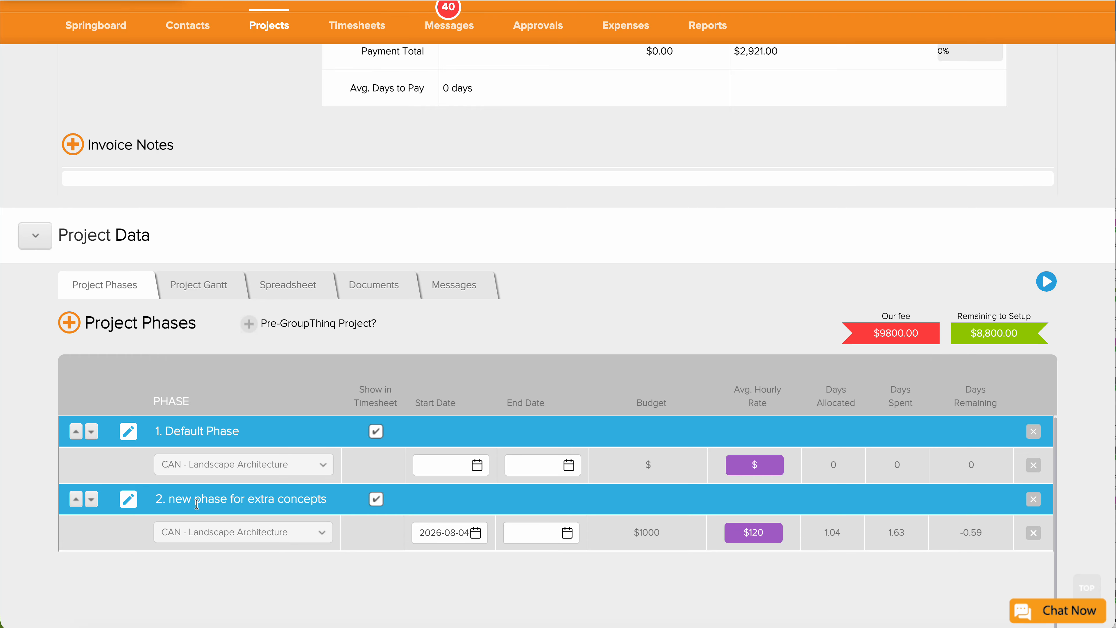
pyautogui.click(128, 431)
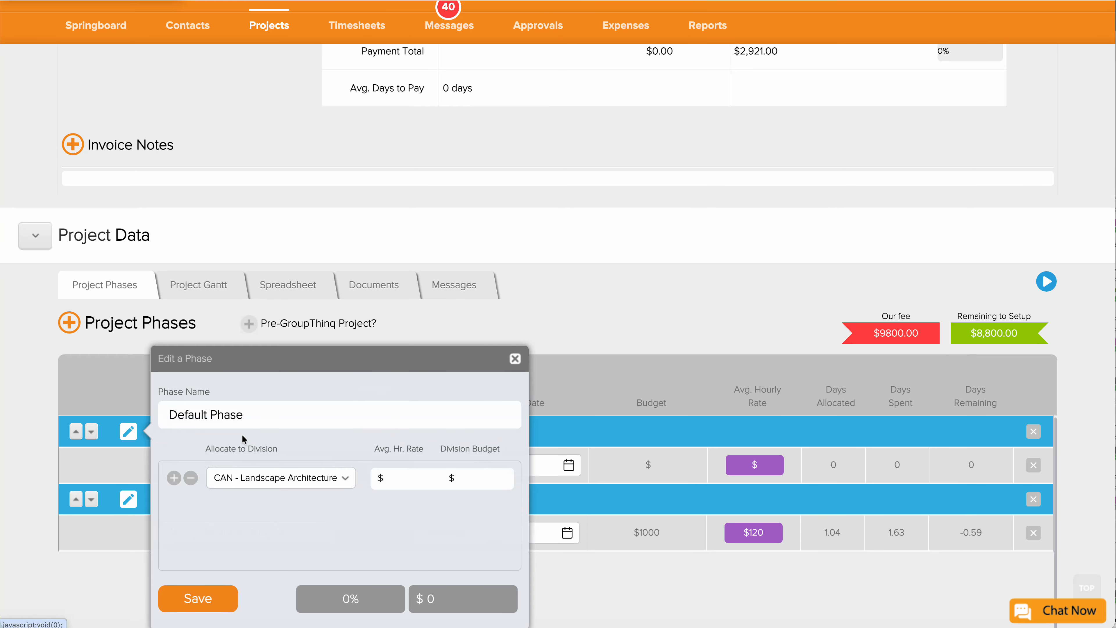
pyautogui.click(417, 479)
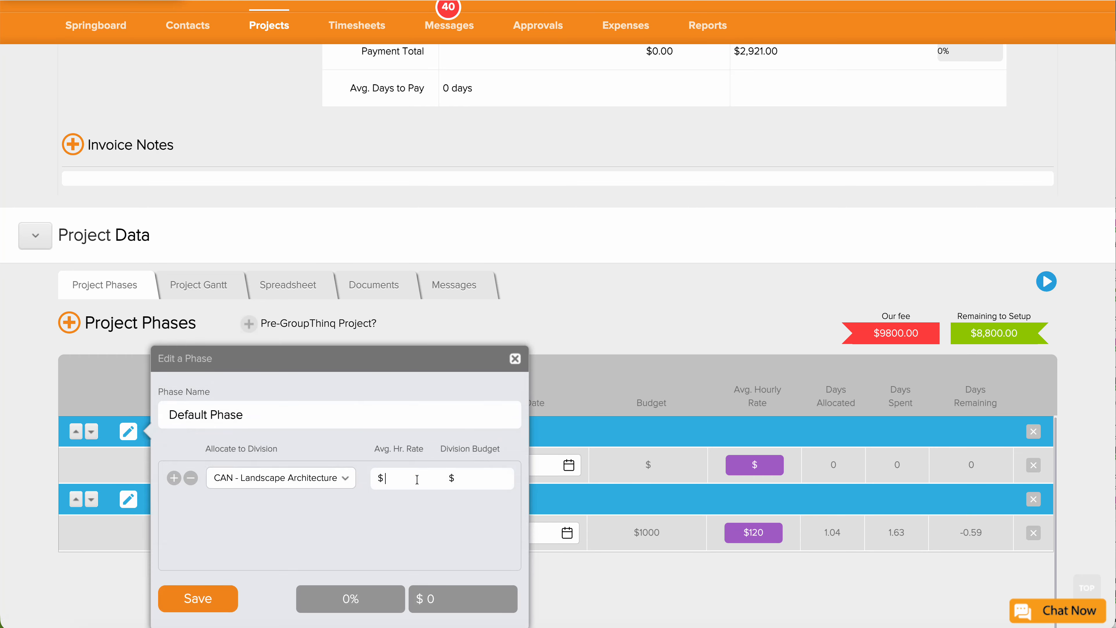
pyautogui.write('100')
pyautogui.click(451, 475)
pyautogui.write('3000')
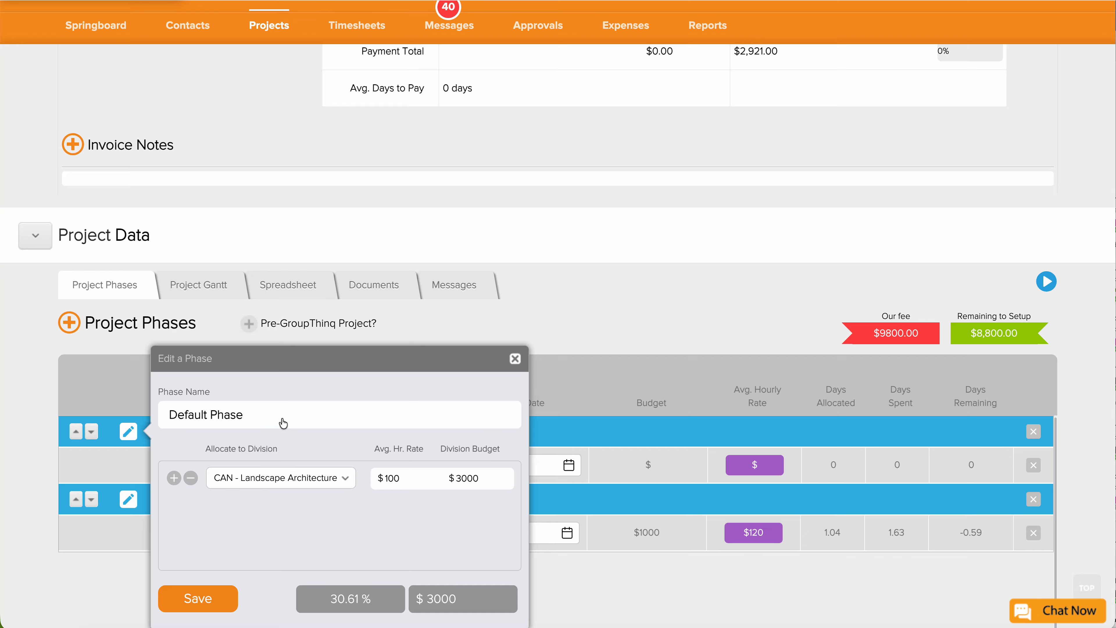
# Rename the phase to Preliminary Phase and save it.
pyautogui.moveTo(252, 419); pyautogui.dragTo(159, 420)
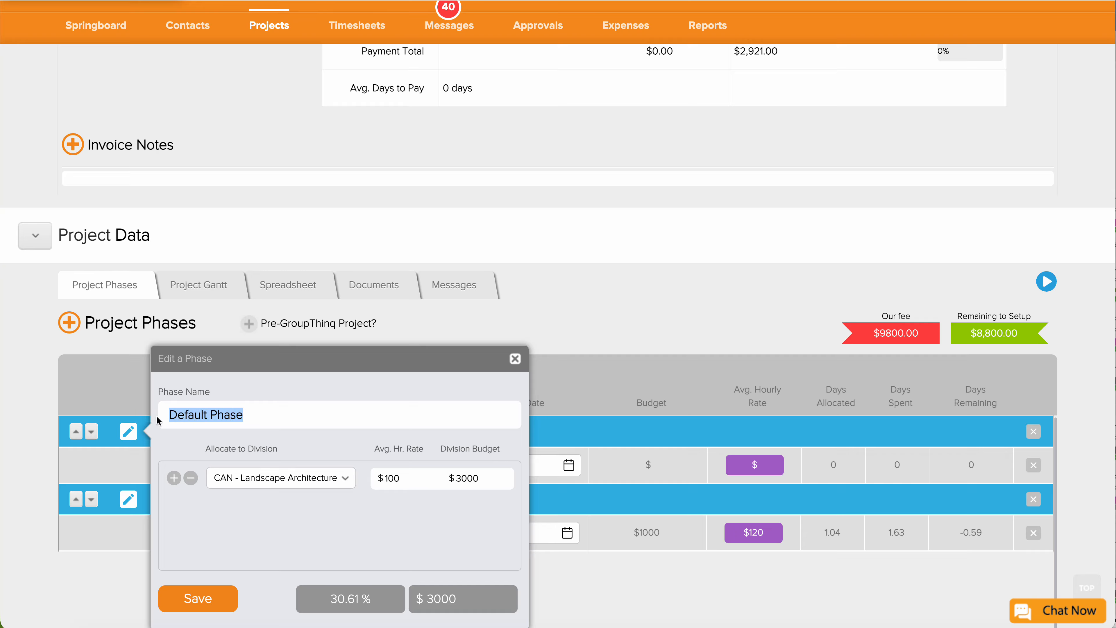
pyautogui.doubleClick(189, 418)
pyautogui.write('Preliminary')
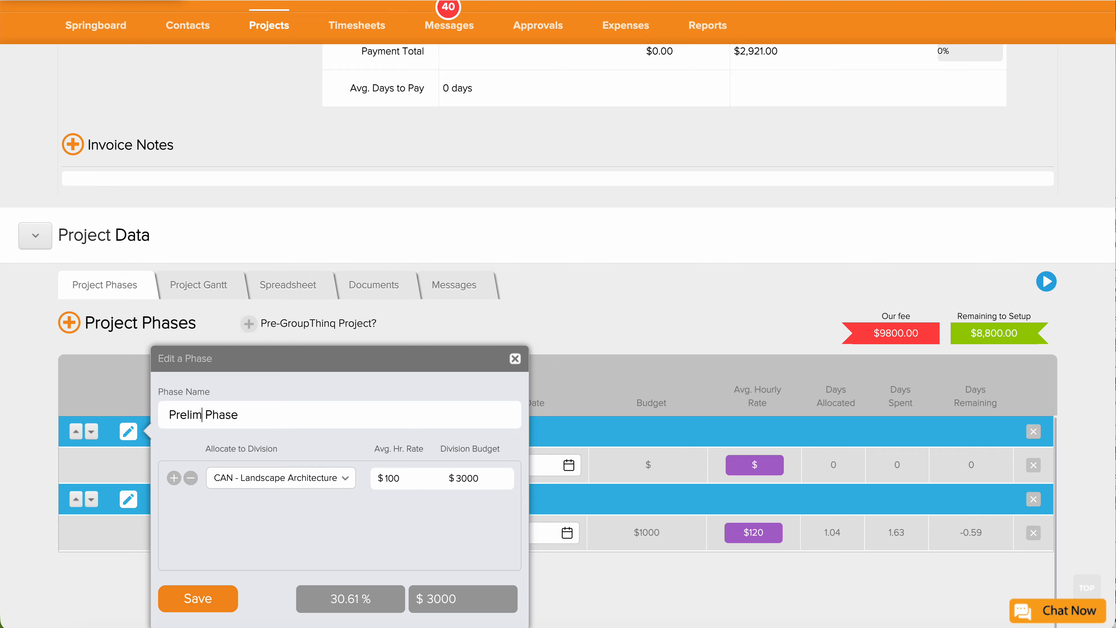
pyautogui.click(187, 598)
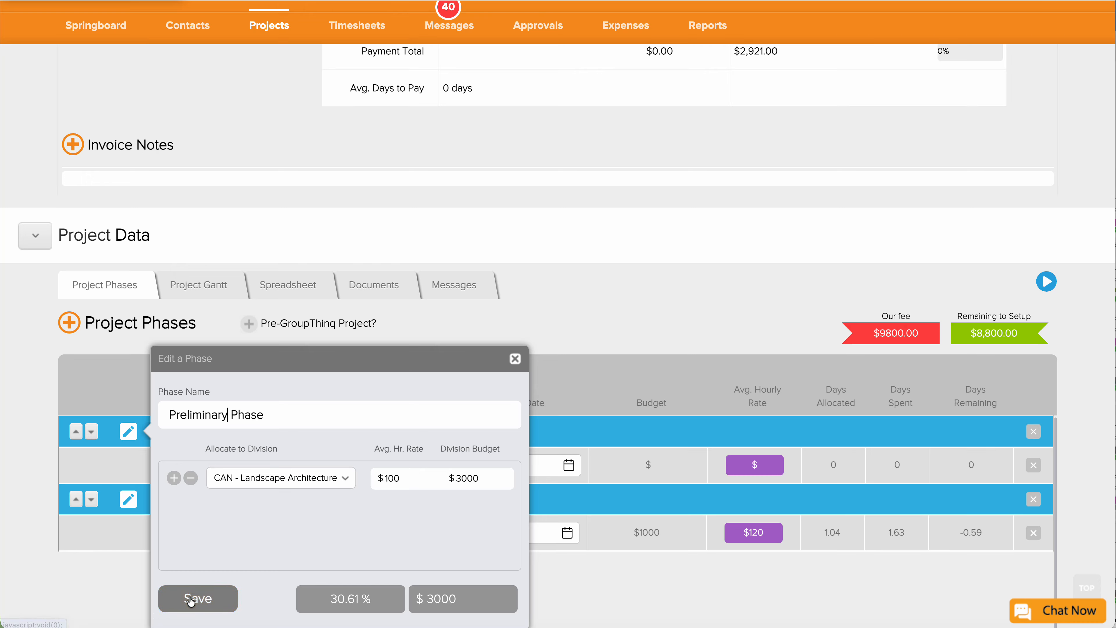
# Assign the new phase for extra concepts to US - Architecture and add a CAN - Landscape Architecture allocation.
pyautogui.click(128, 498)
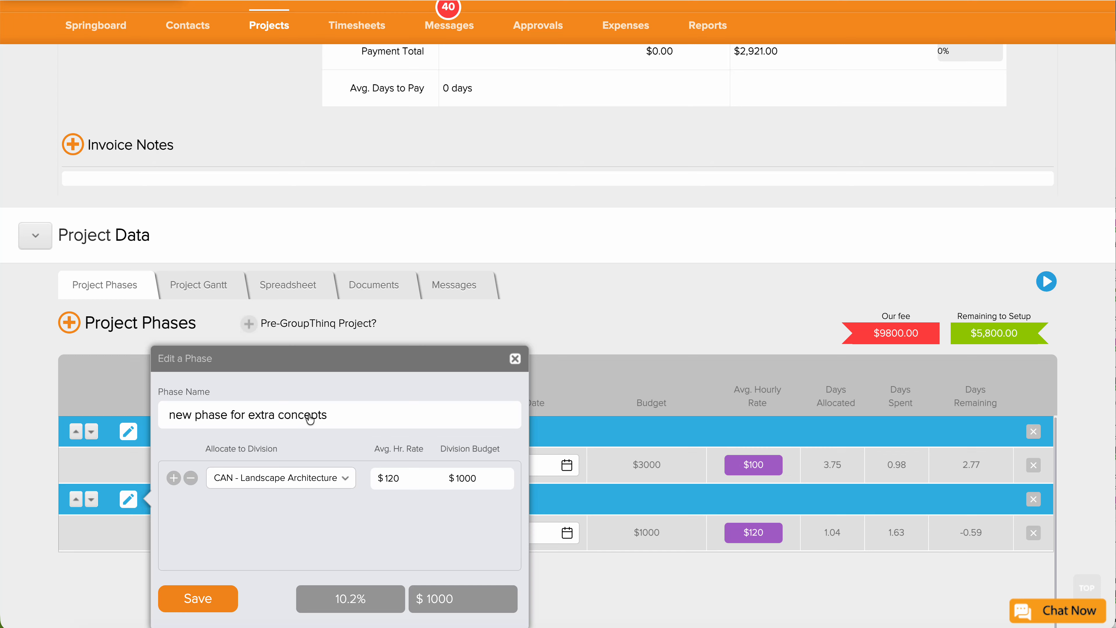
pyautogui.click(316, 488)
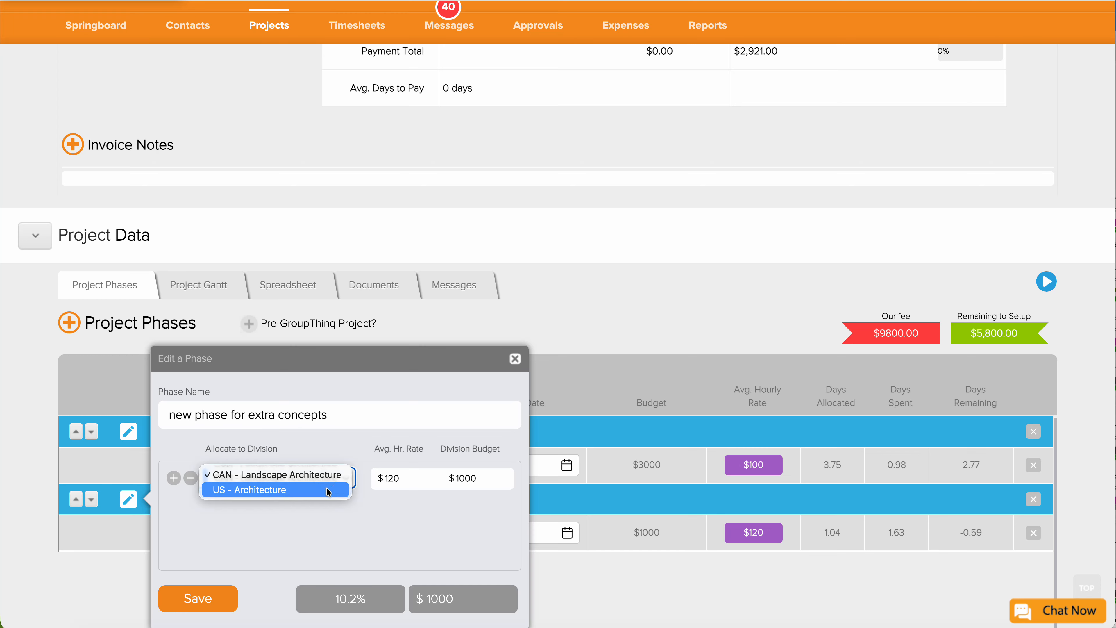
pyautogui.click(329, 487)
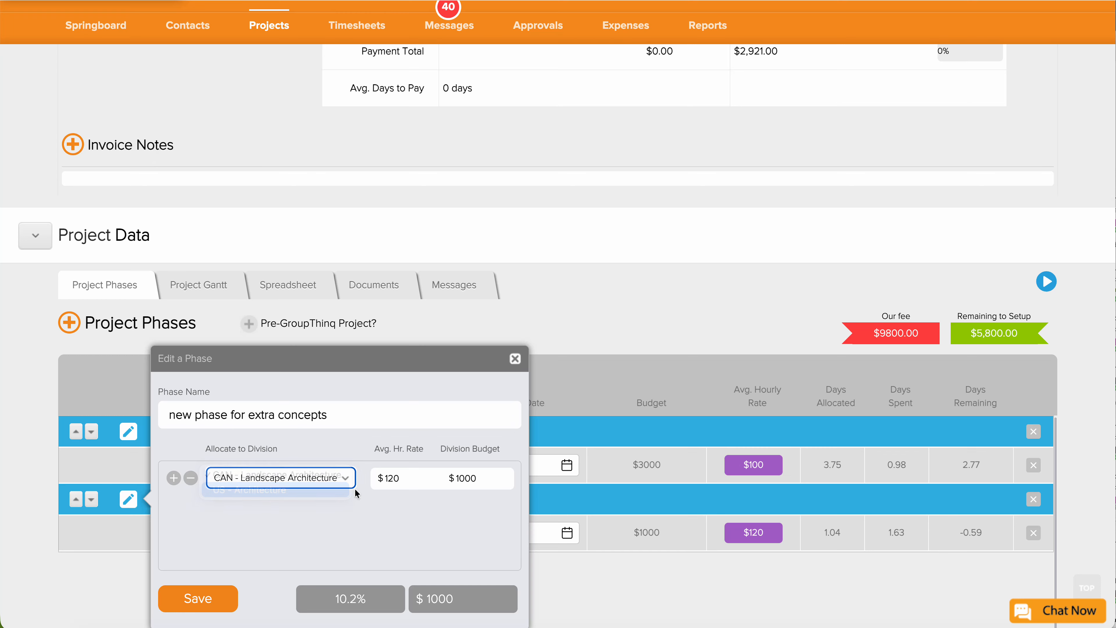
pyautogui.click(174, 477)
pyautogui.click(209, 513)
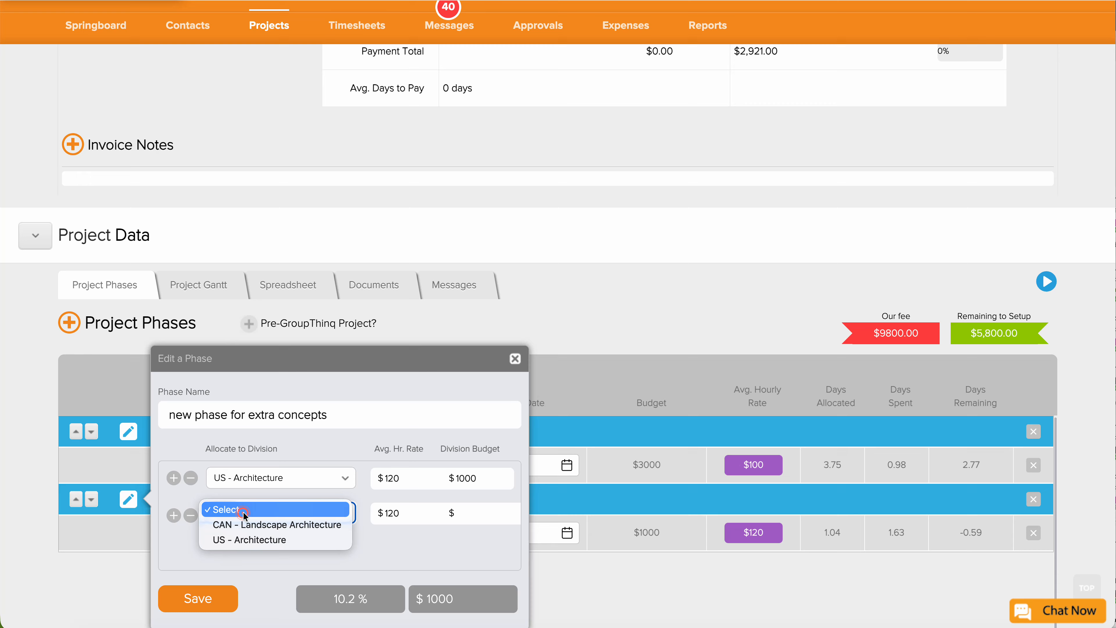
pyautogui.click(252, 528)
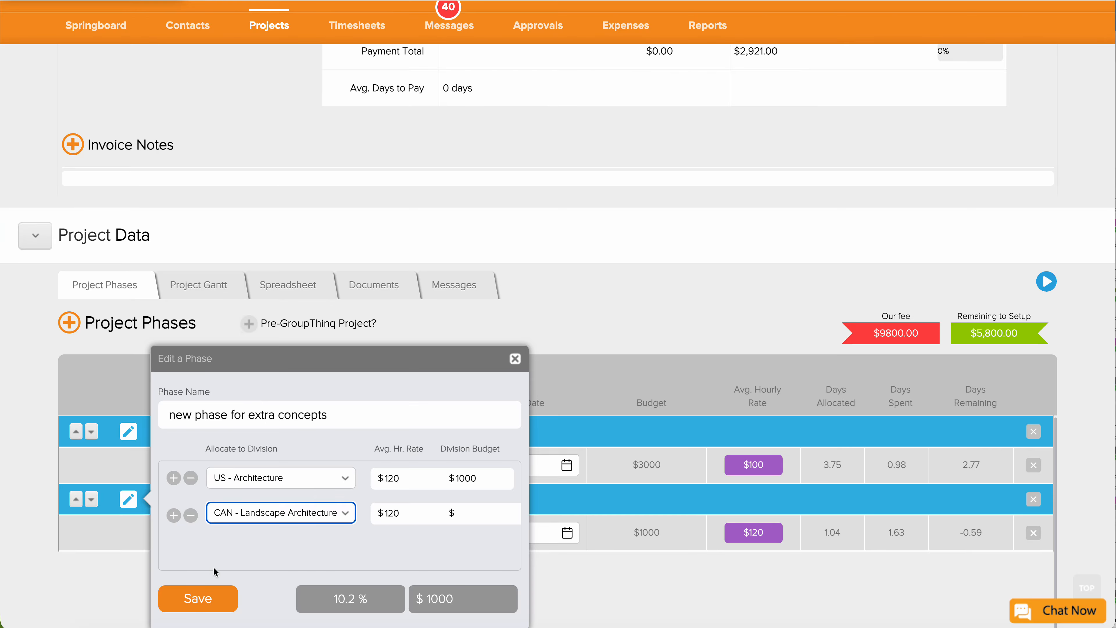
# Give the CAN - Landscape Architecture allocation a 1000 budget and save the phase.
pyautogui.click(219, 597)
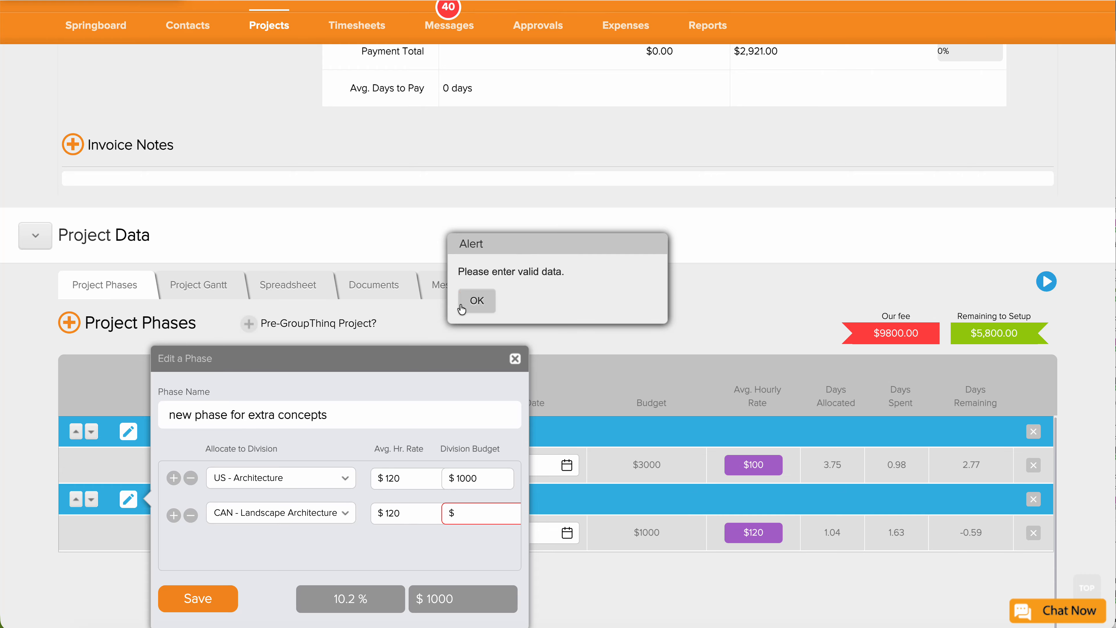
pyautogui.click(477, 300)
pyautogui.click(468, 509)
pyautogui.write('1')
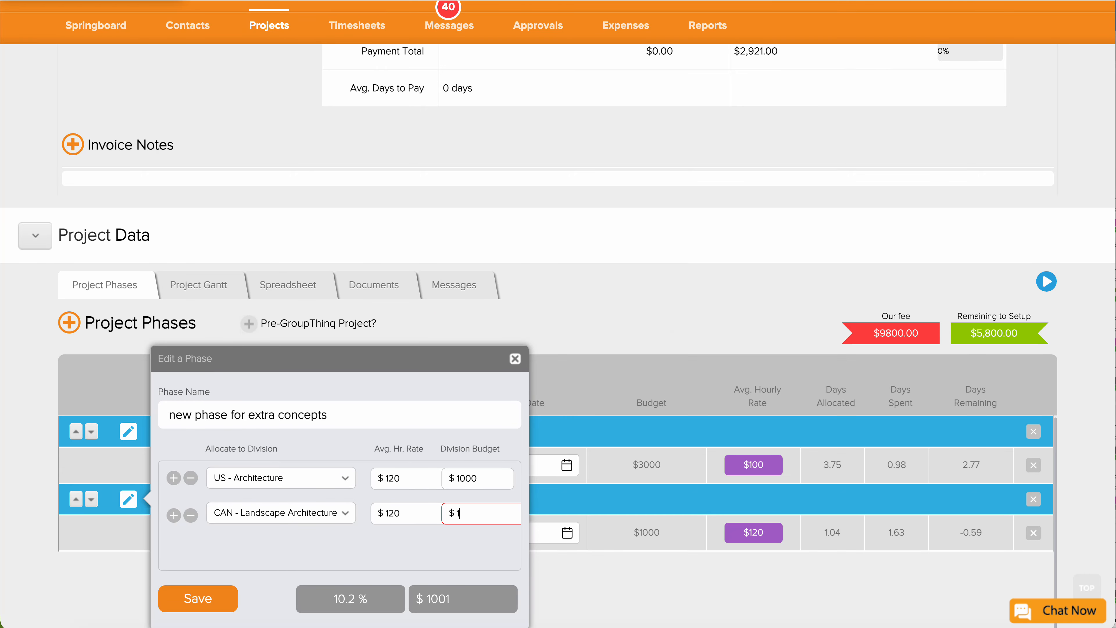
pyautogui.write('000')
pyautogui.click(163, 588)
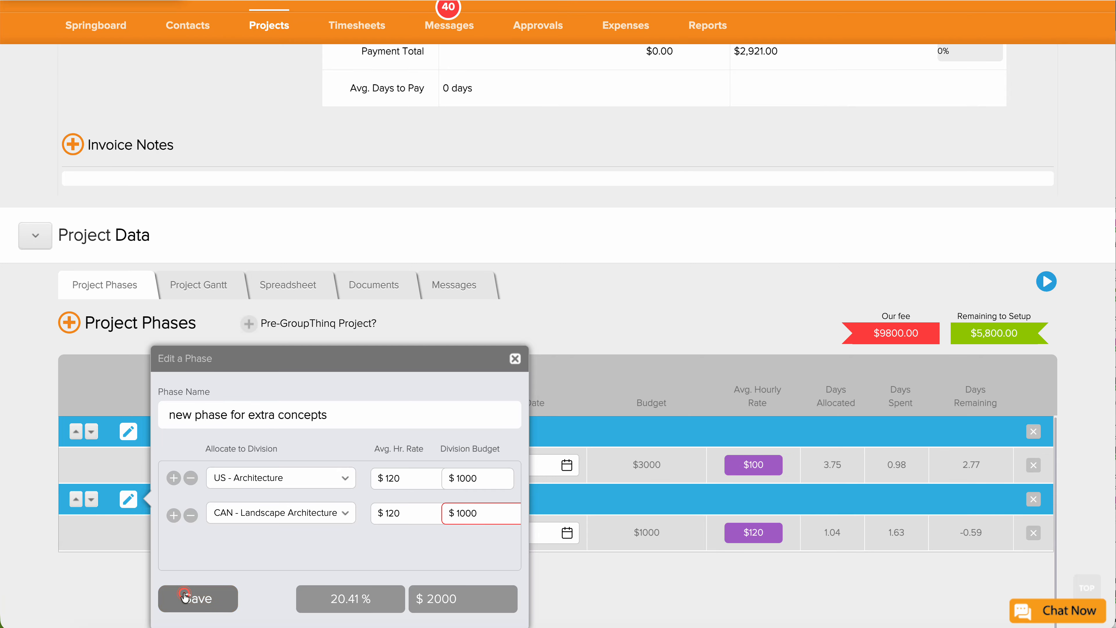
# Add a new invoice, 26-001-2, from the project's Invoices section.
pyautogui.scroll(-1, 632, 481)
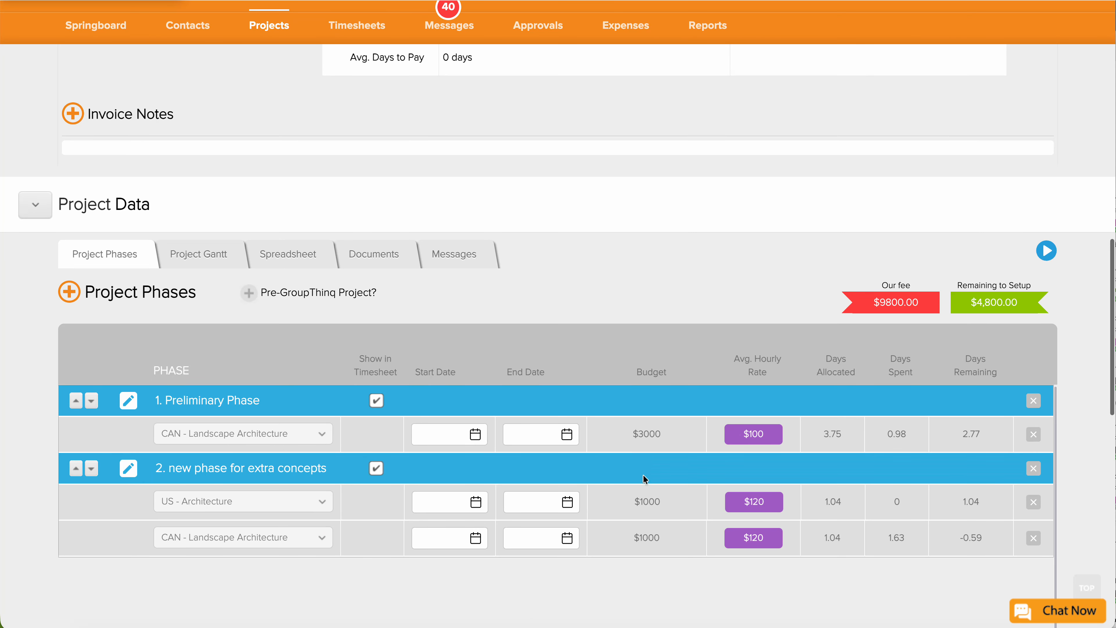
pyautogui.scroll(-1, 647, 460)
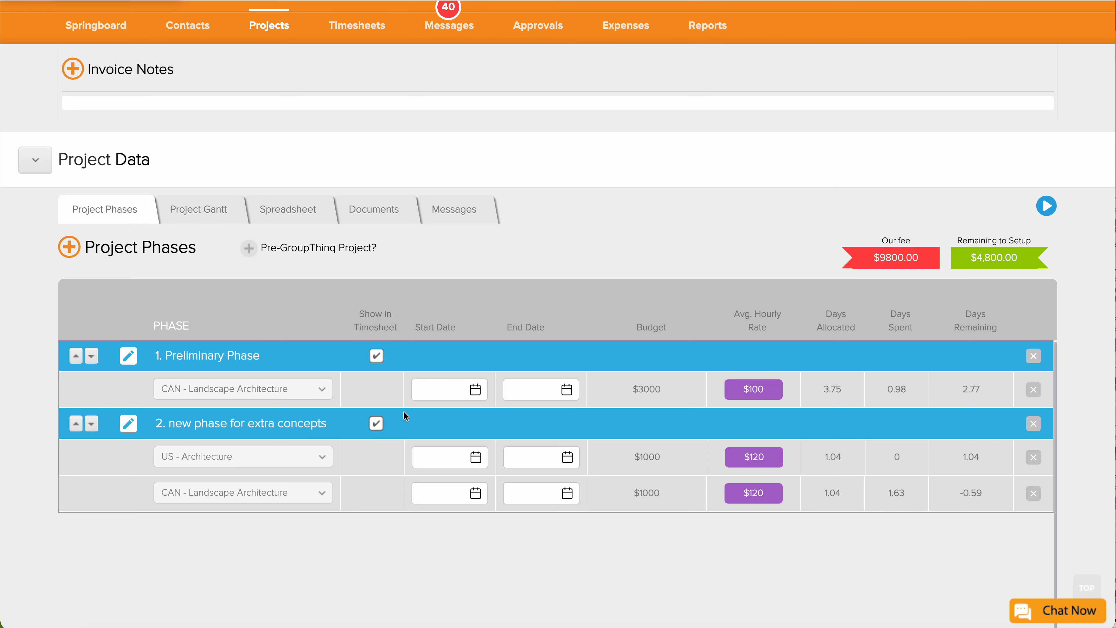
pyautogui.scroll(1, 611, 391)
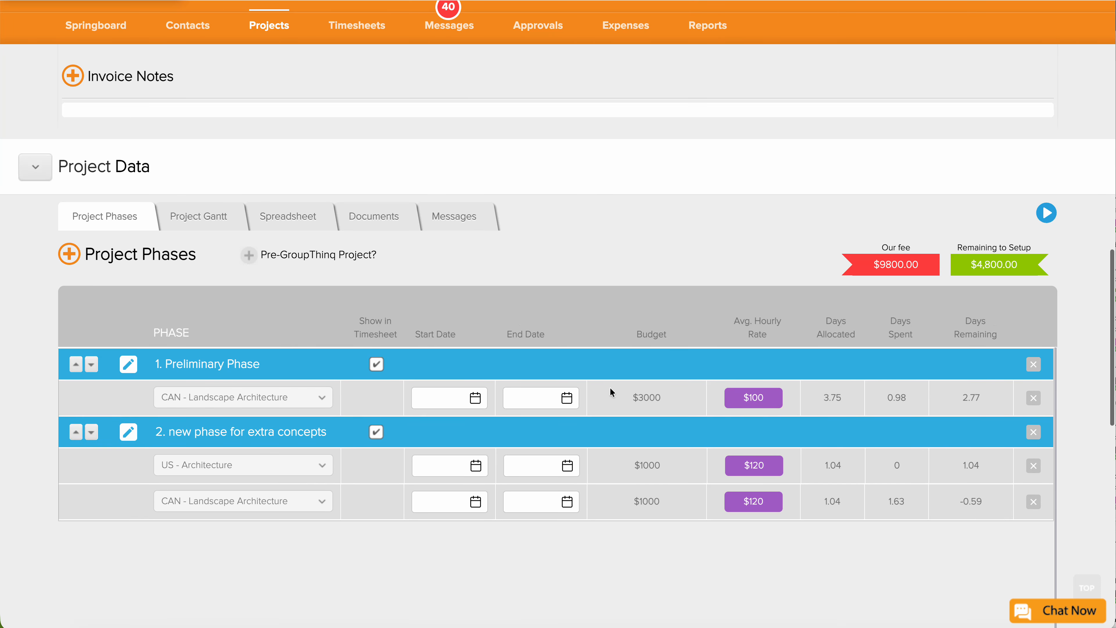
pyautogui.scroll(6, 610, 391)
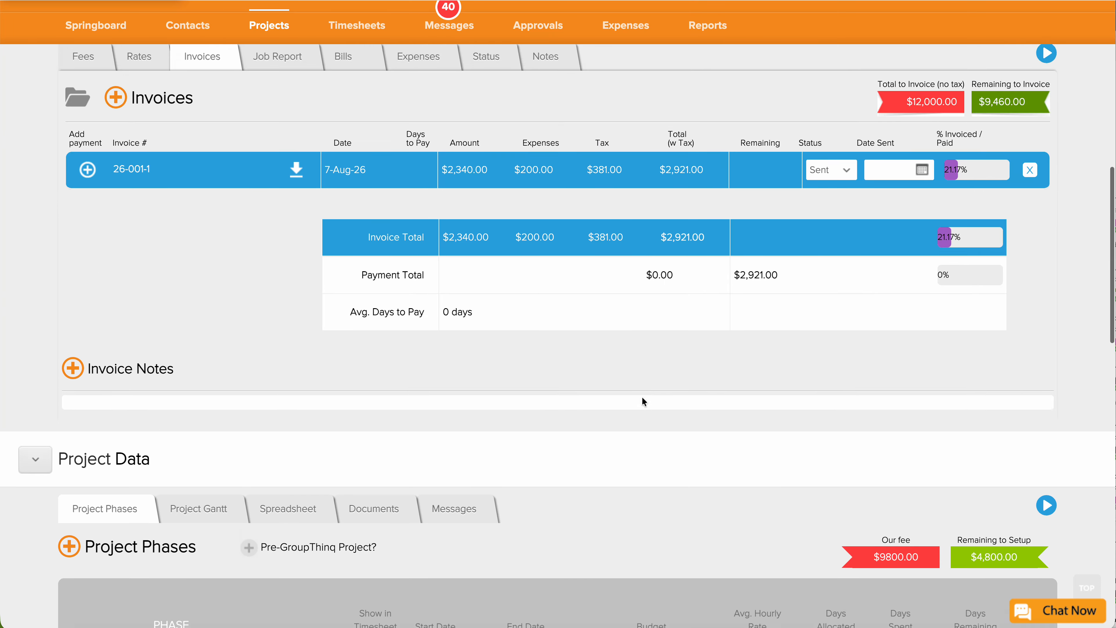
pyautogui.scroll(3, 642, 400)
pyautogui.click(116, 243)
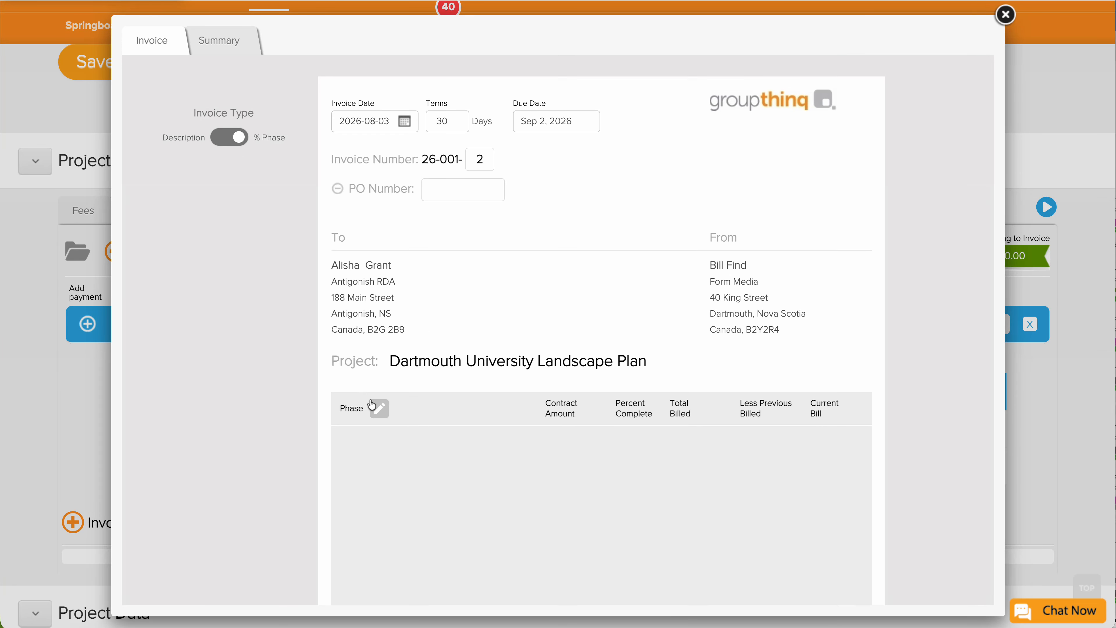
# In Phase Setup, set Default Phase fees to 1000 and 1000, and the extra-concepts phase fee to 2000.
pyautogui.click(378, 408)
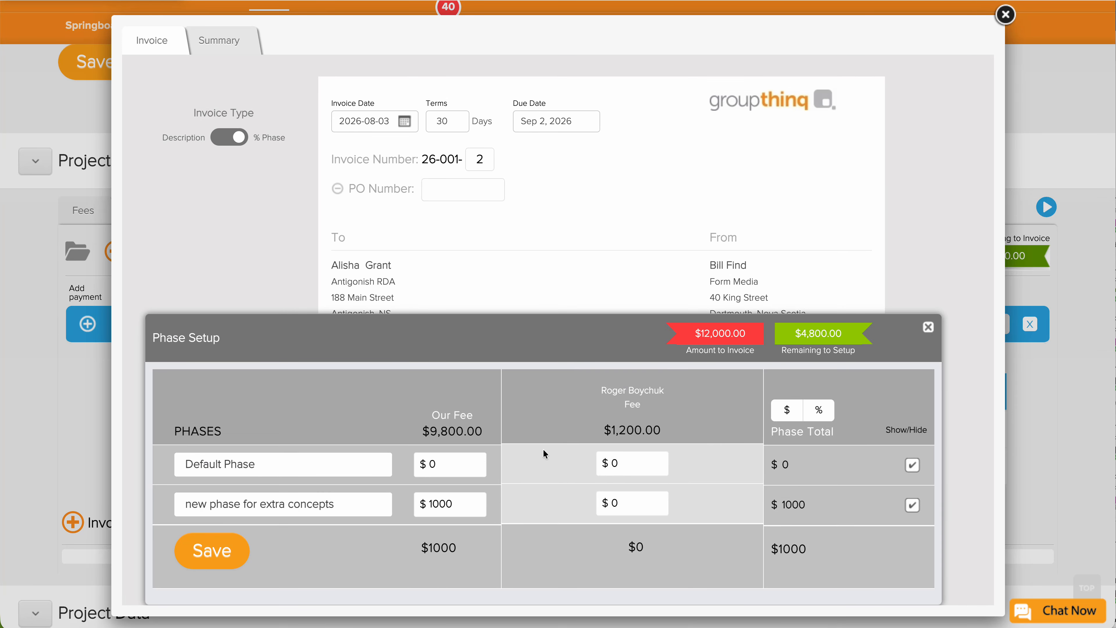
pyautogui.scroll(1, 543, 449)
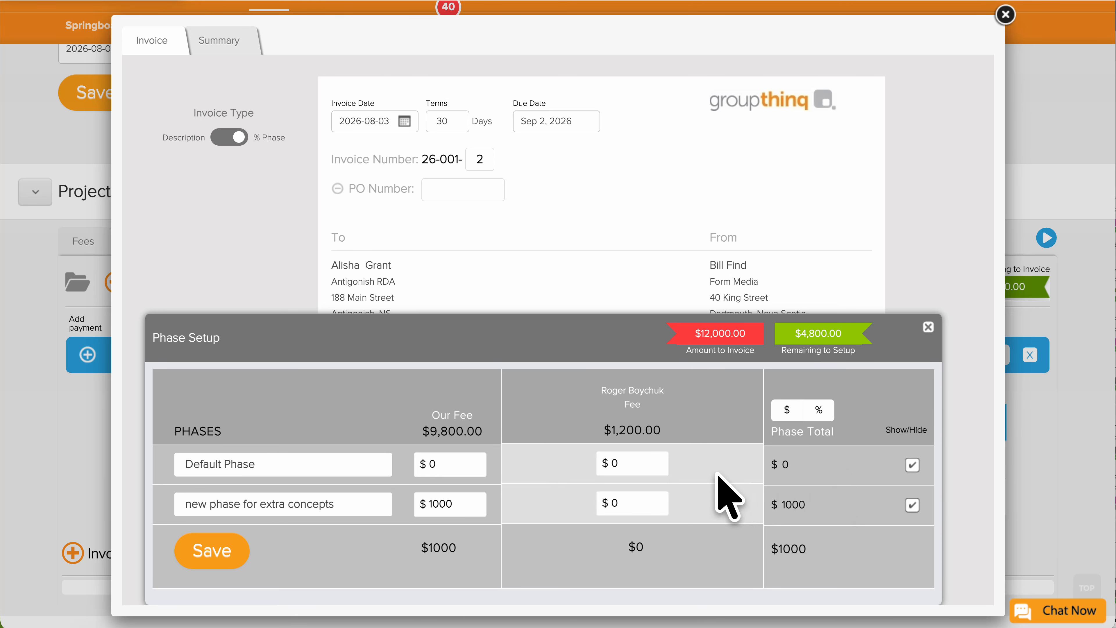
pyautogui.click(473, 461)
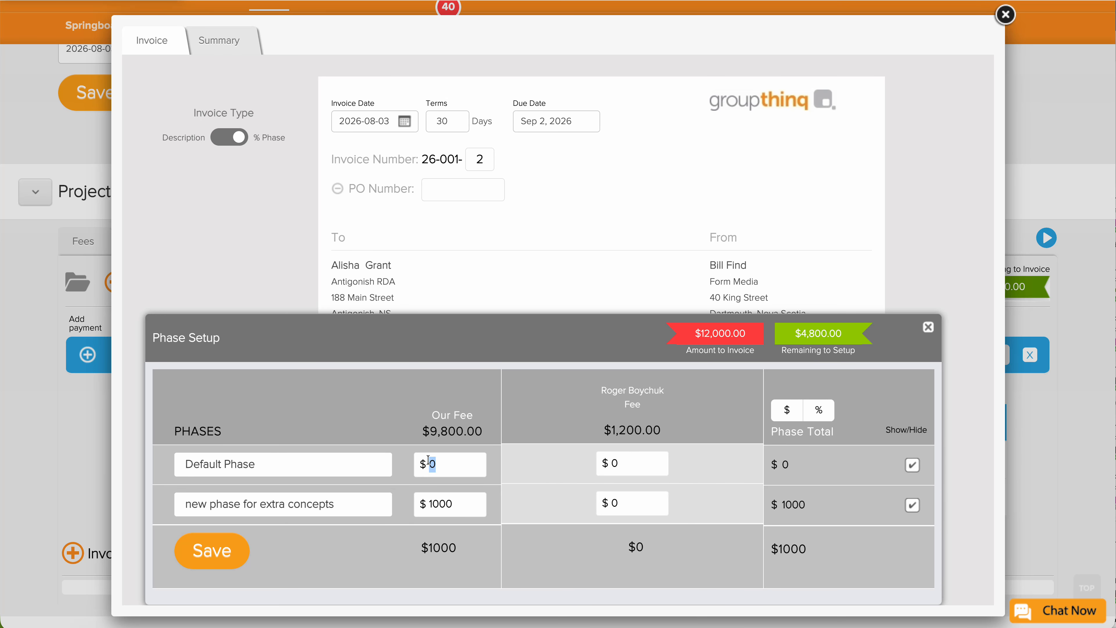
pyautogui.write('1000')
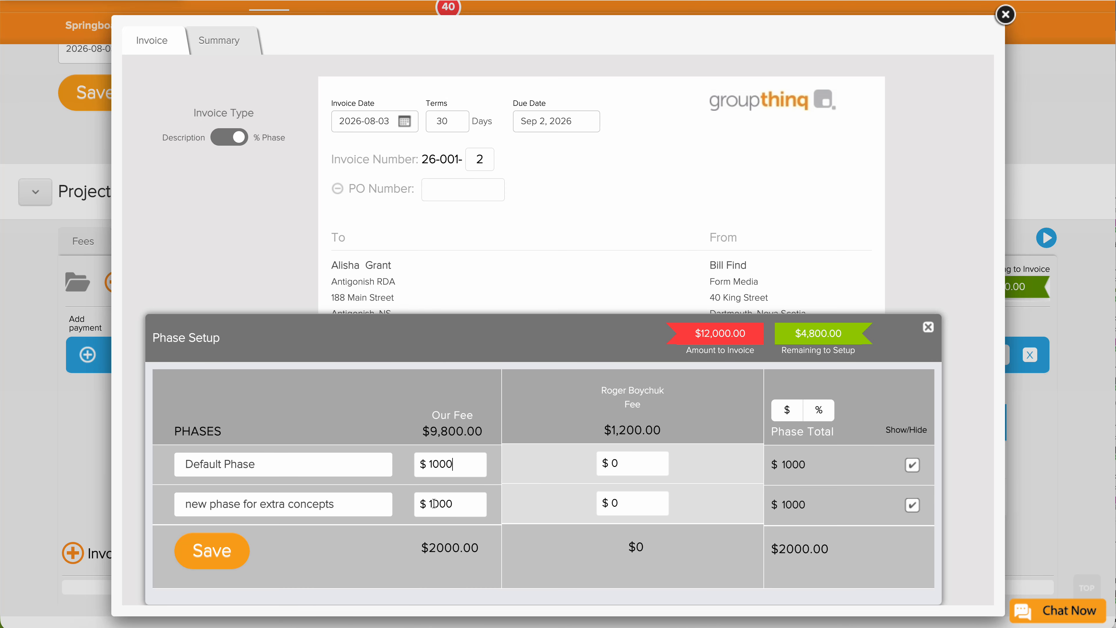
pyautogui.moveTo(434, 504); pyautogui.dragTo(426, 504)
pyautogui.write('2')
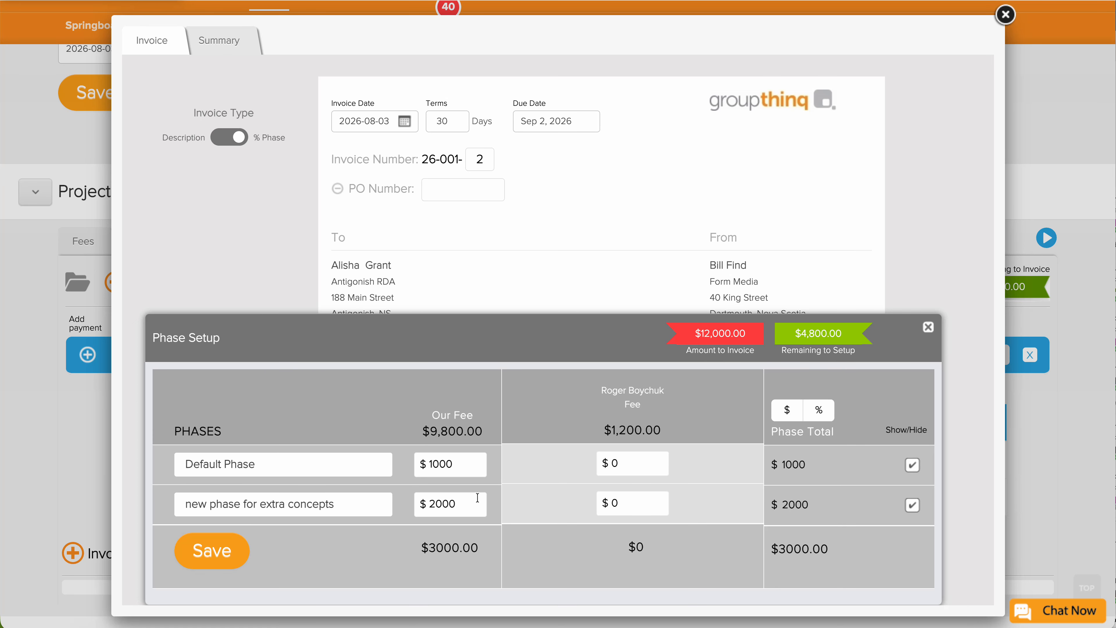
pyautogui.moveTo(630, 463); pyautogui.dragTo(609, 462)
pyautogui.write('1000')
# Save the phase fees and bill Default Phase at 90% and the extra-concepts phase at 10% complete.
pyautogui.click(212, 558)
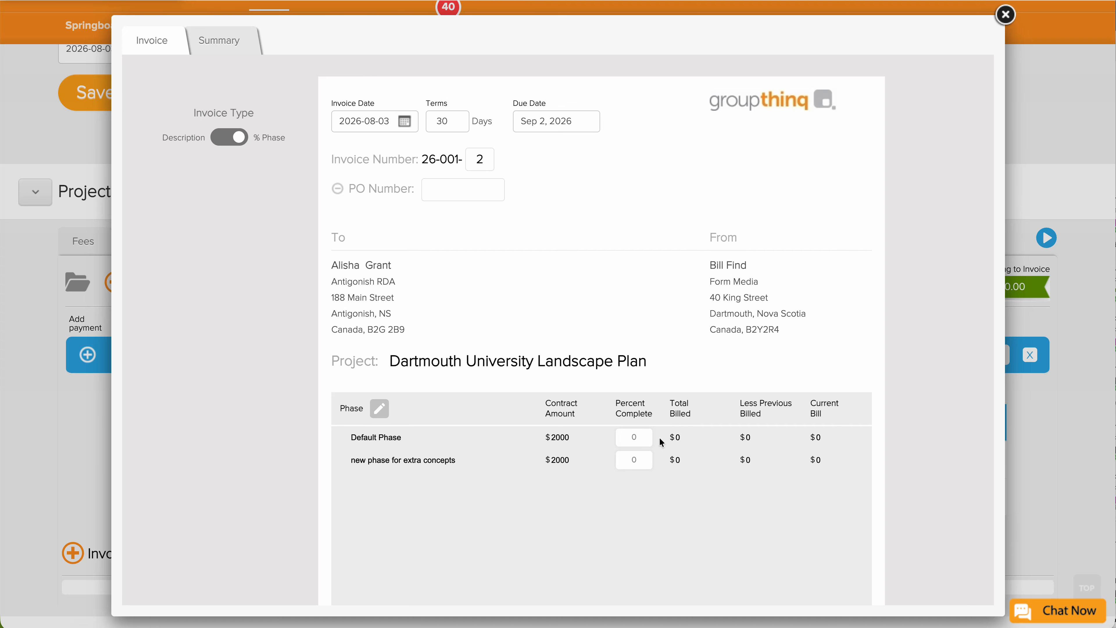
pyautogui.click(634, 437)
pyautogui.write('90')
pyautogui.press('Tab')
pyautogui.write('10')
pyautogui.click(688, 520)
# Switch the invoice type to Description and close the 26-001-2 draft.
pyautogui.scroll(-5, 687, 519)
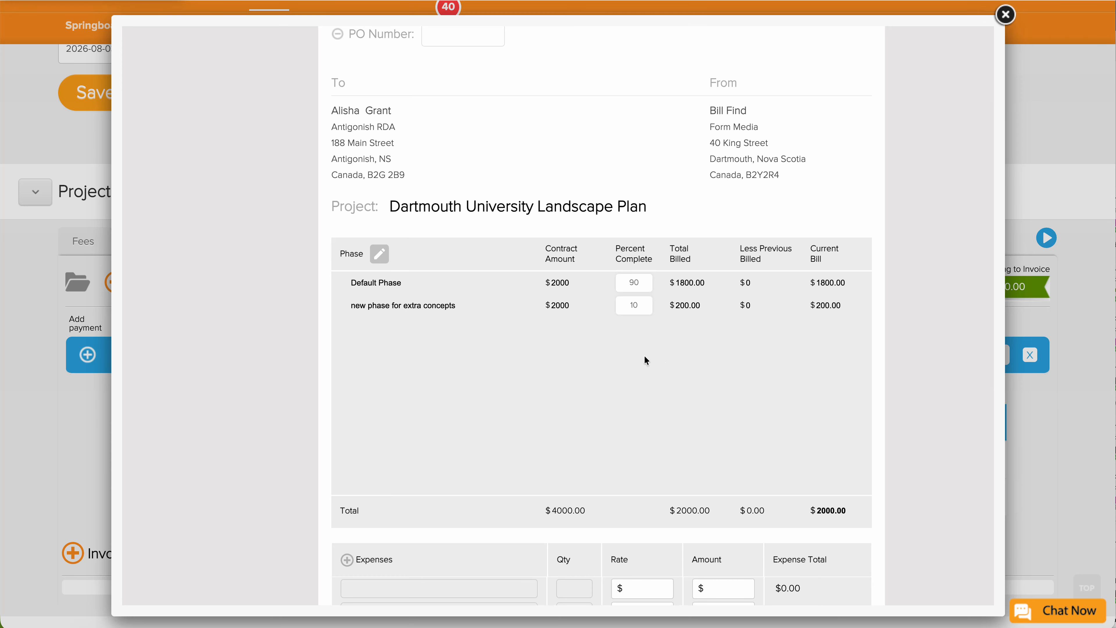
pyautogui.scroll(-3, 644, 355)
pyautogui.scroll(3, 645, 359)
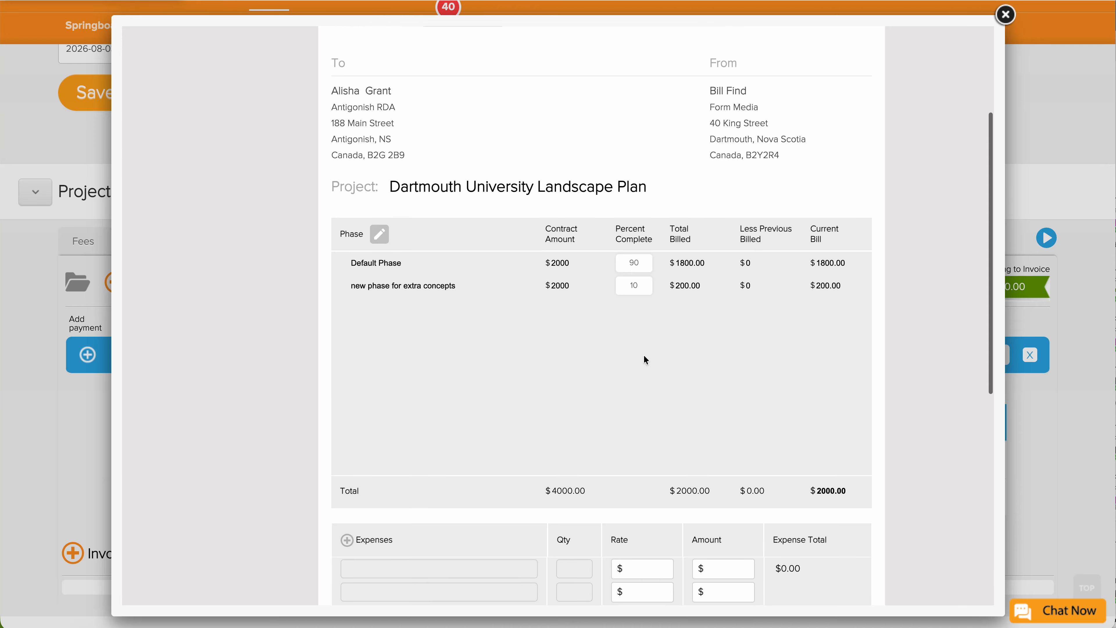
pyautogui.scroll(4, 644, 359)
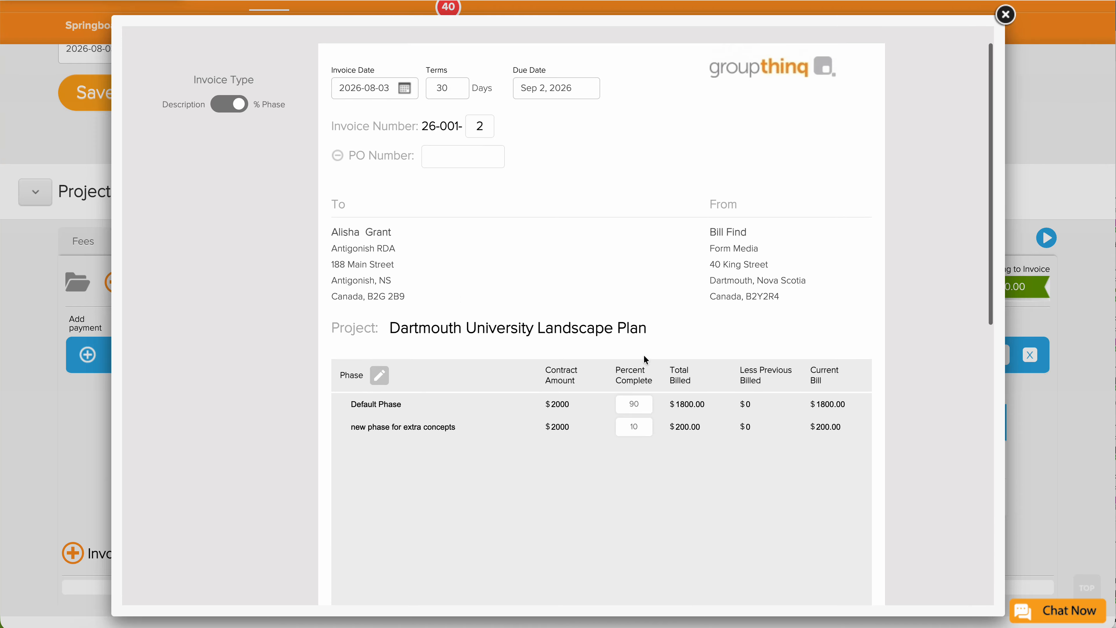
pyautogui.scroll(1, 289, 200)
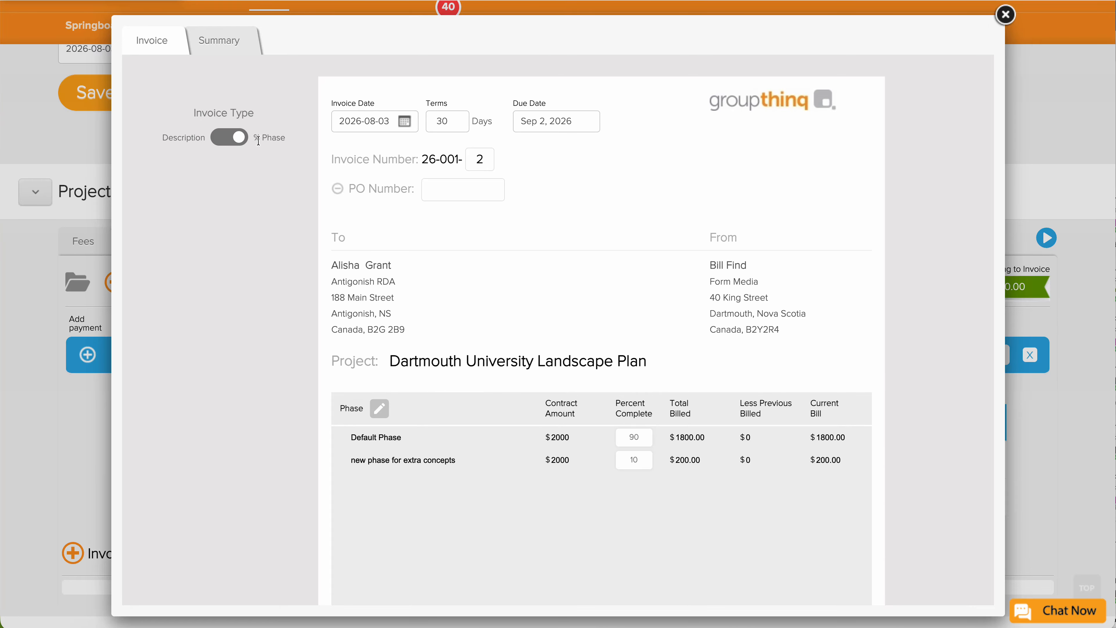
pyautogui.click(229, 137)
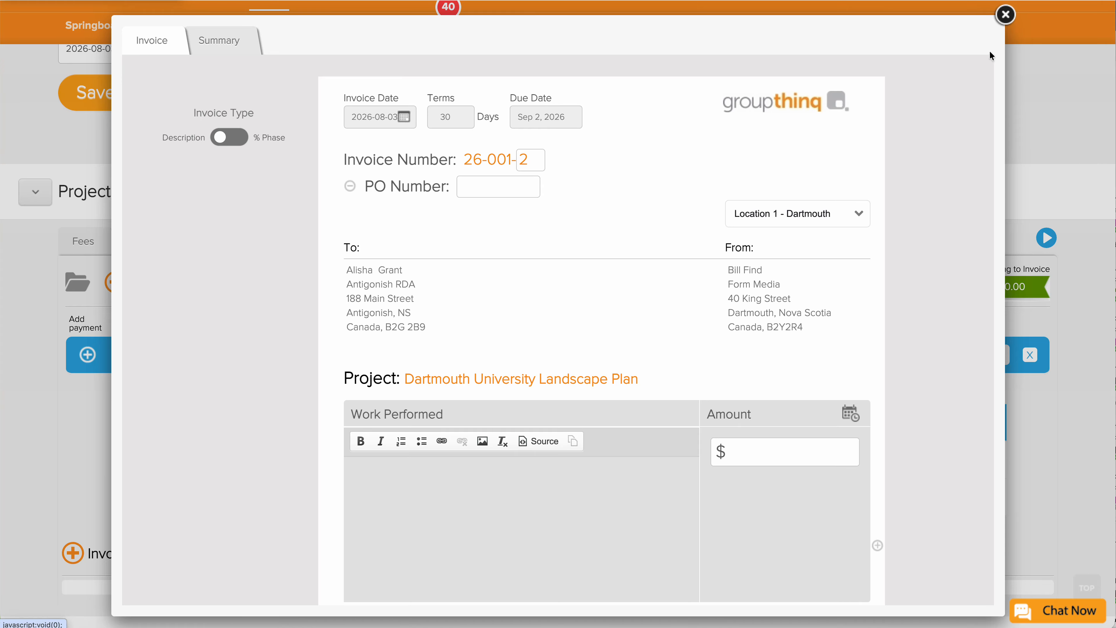
pyautogui.click(1006, 15)
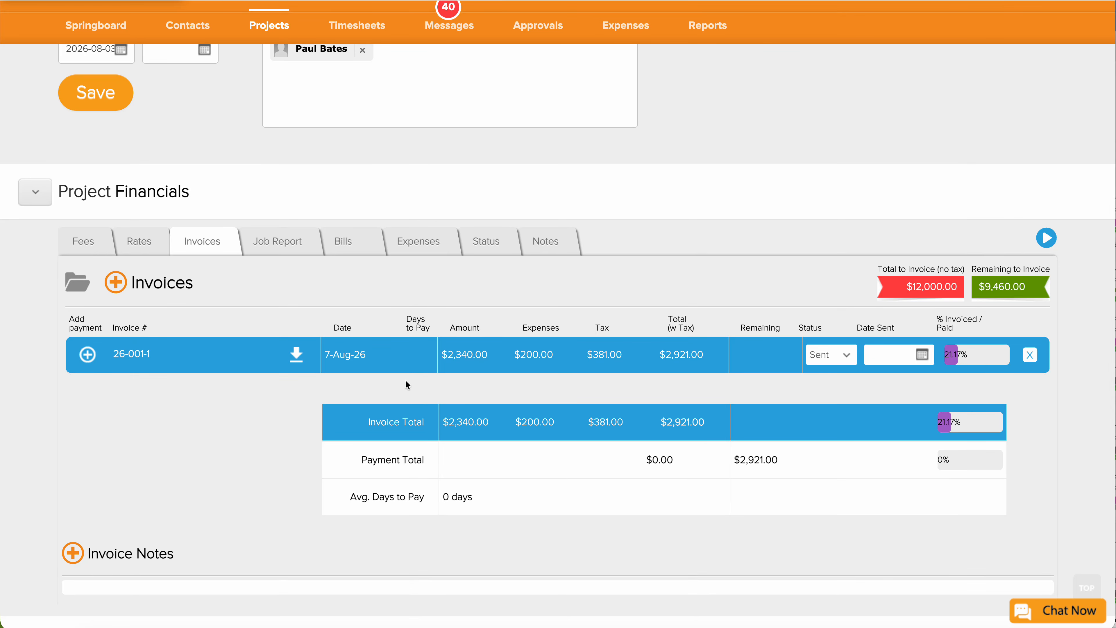